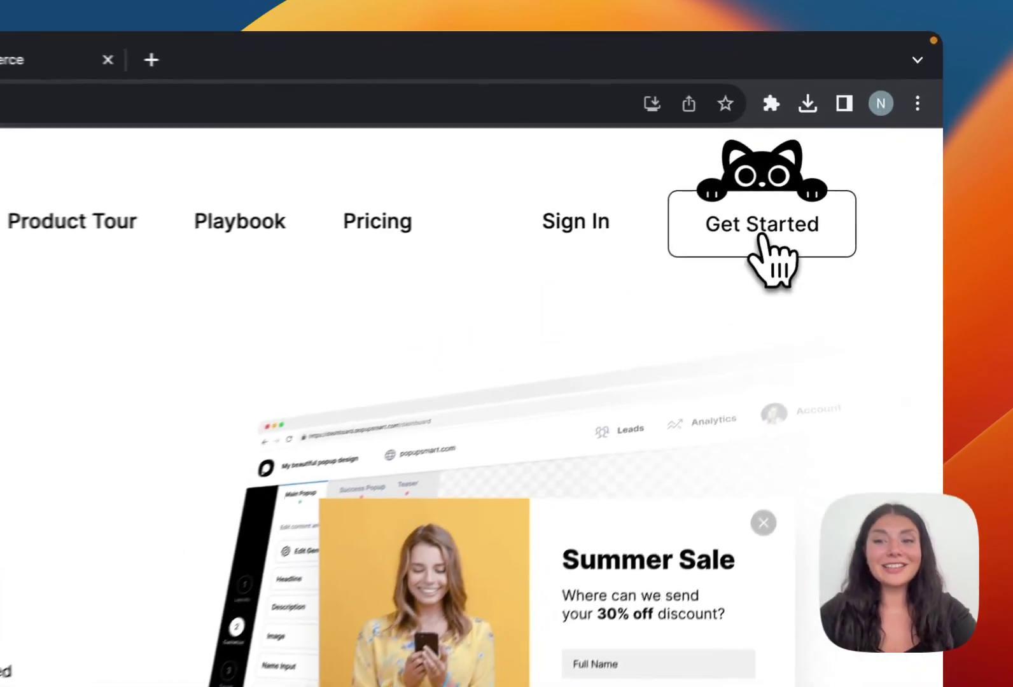
# Step: Sign up for a free Popupsmart account with name, email, password and domain, accepting the privacy policy
pyautogui.click(762, 237)
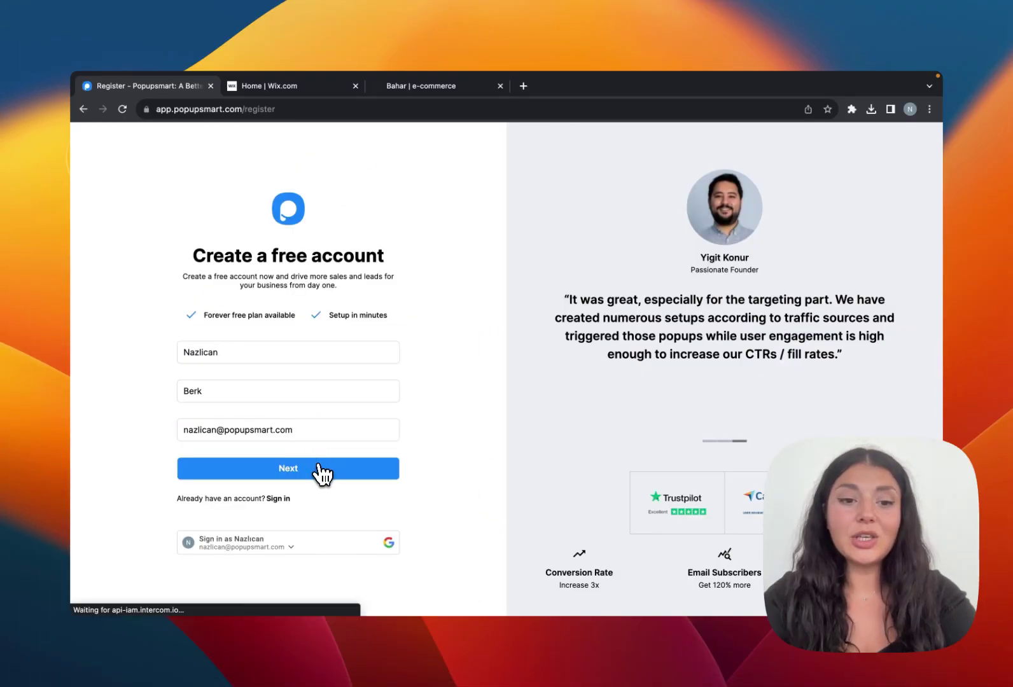
pyautogui.click(453, 545)
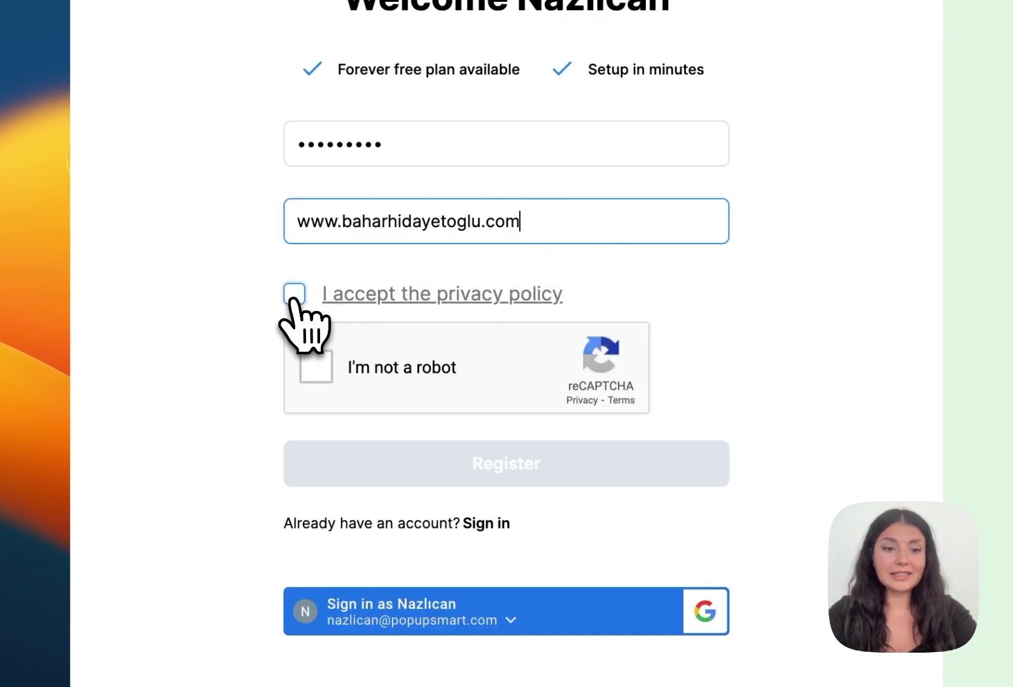
pyautogui.click(294, 294)
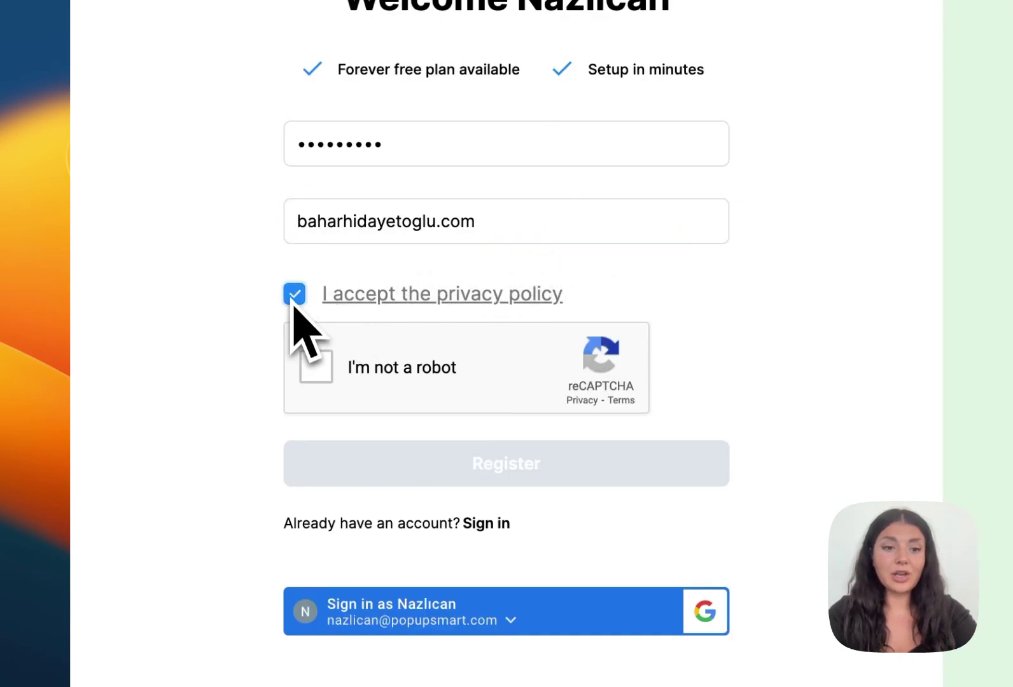
pyautogui.click(509, 471)
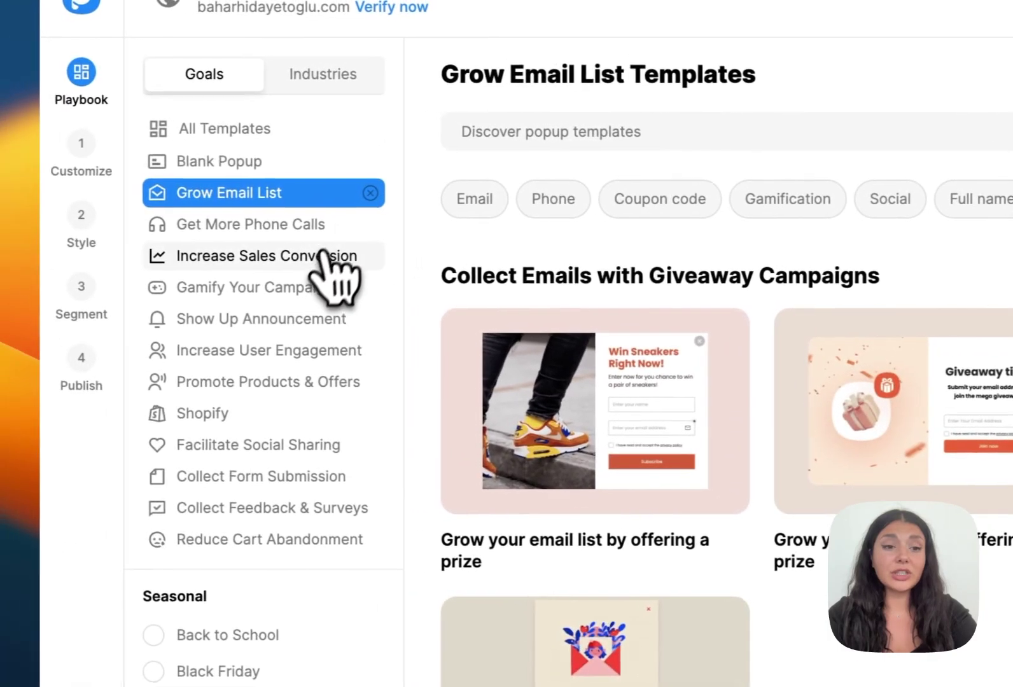
# Step: Browse Increase Sales Conversion templates, then show All Templates and peek at Industries before returning to Goals
pyautogui.click(301, 262)
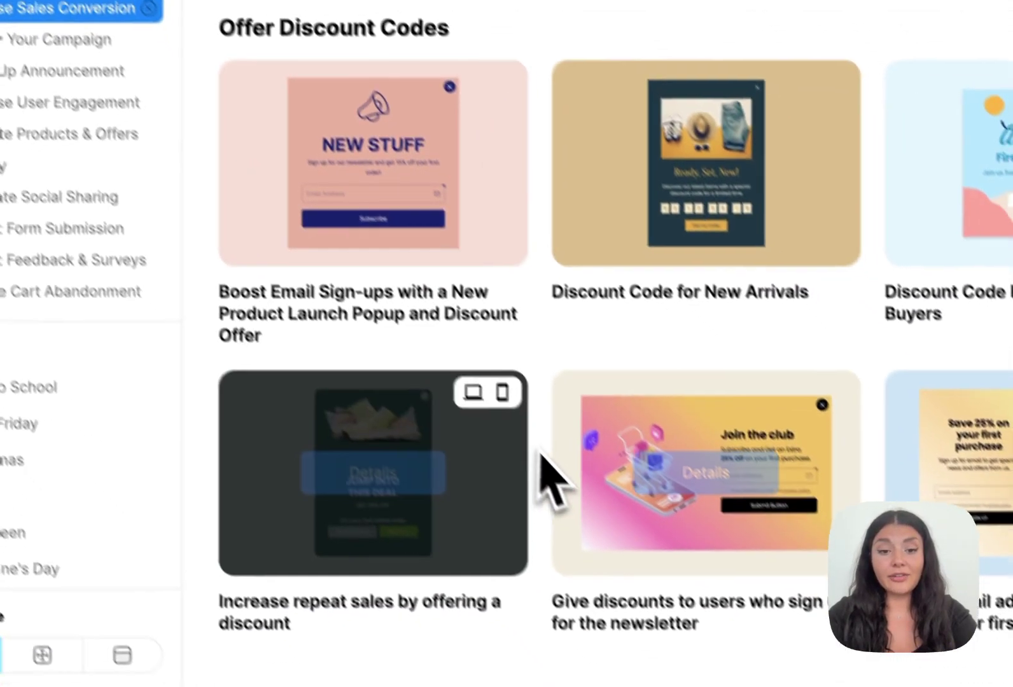
pyautogui.scroll(-2, 434, 451)
pyautogui.scroll(2, 433, 452)
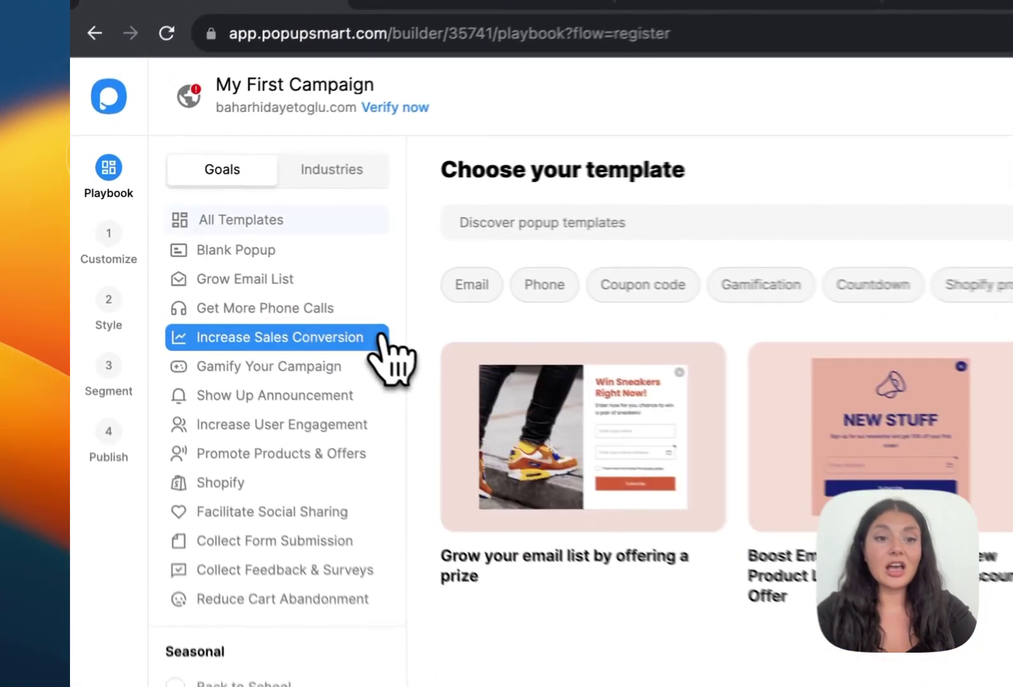
pyautogui.click(233, 211)
pyautogui.click(219, 183)
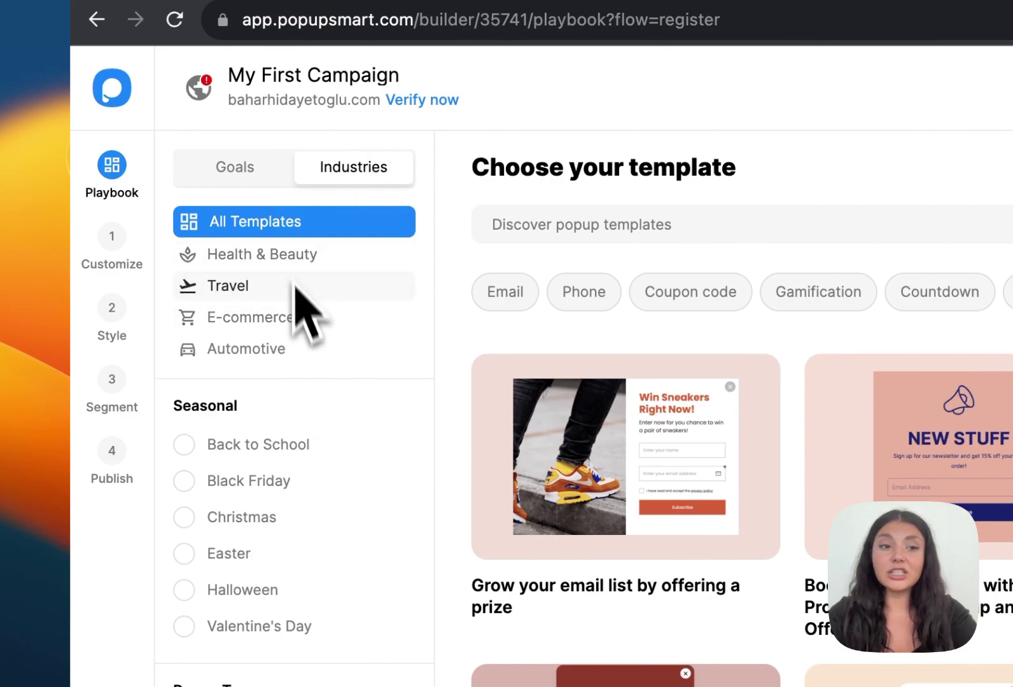
pyautogui.click(264, 181)
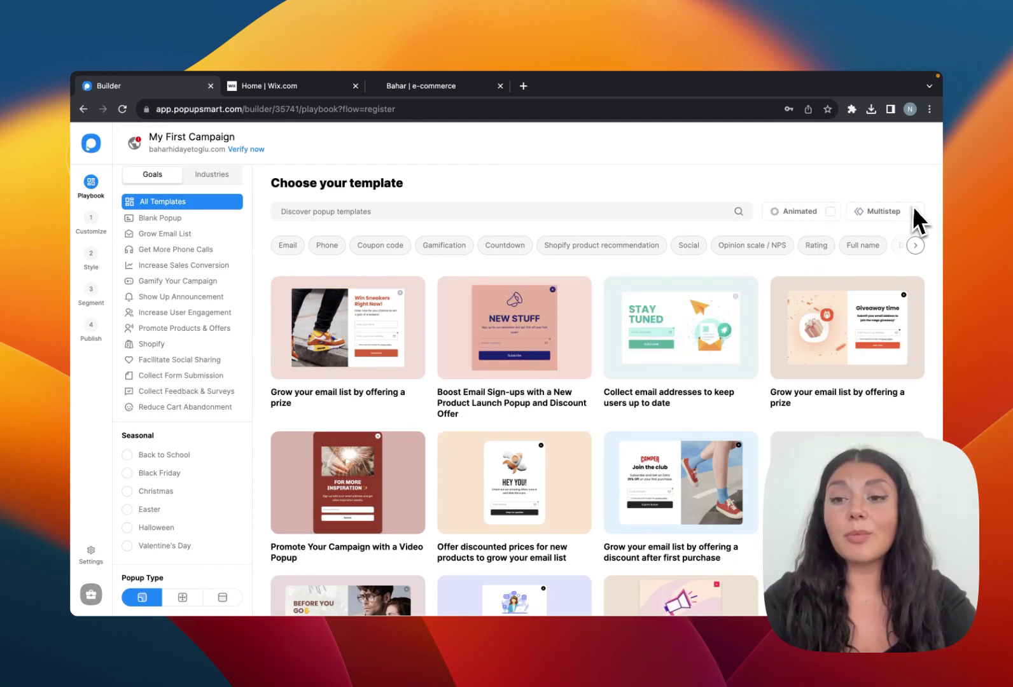
# Step: Filter to animated templates and select 'Give a discount coupon to users who fill out the Newsletter form'
pyautogui.click(831, 211)
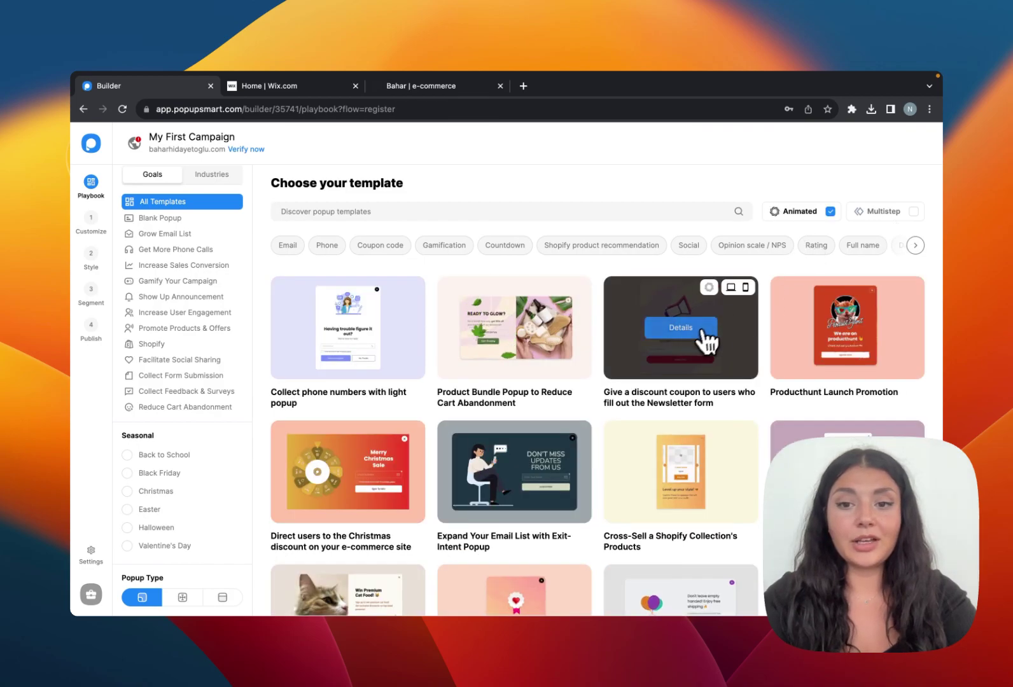
pyautogui.click(693, 347)
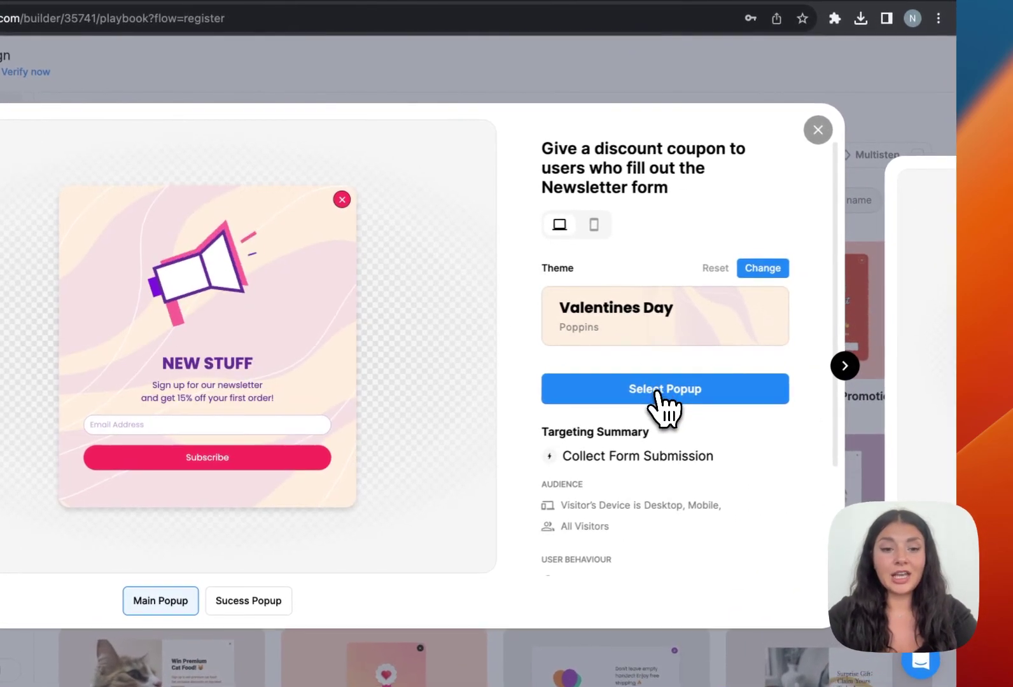
pyautogui.click(658, 394)
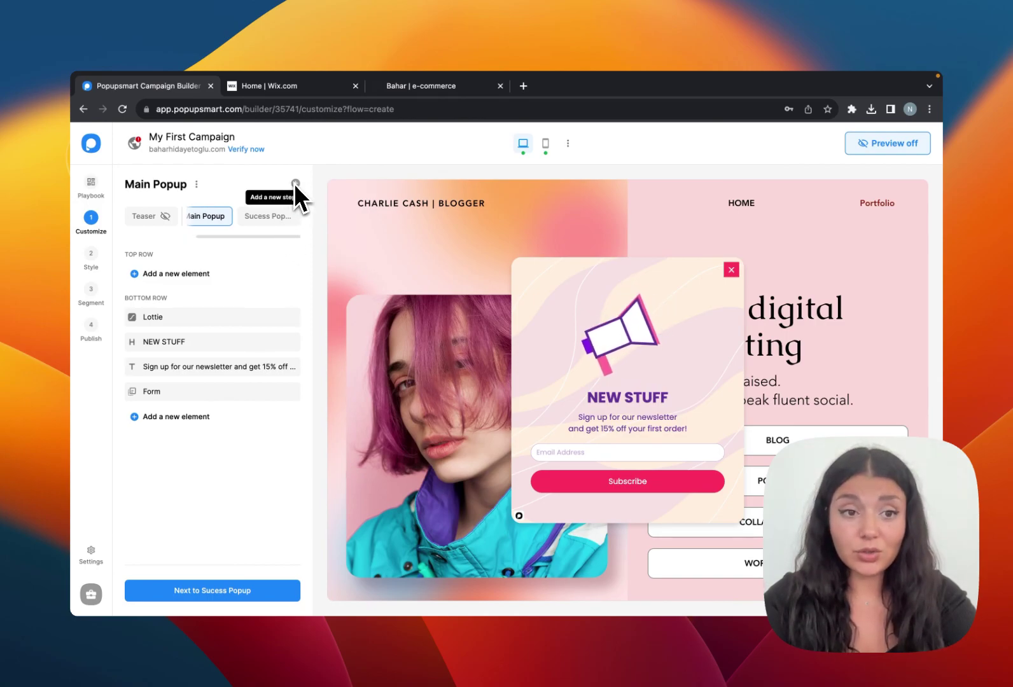
# Step: Look at the Main Popup's duplicate/rename/delete menu, then dismiss it without changes
pyautogui.click(196, 184)
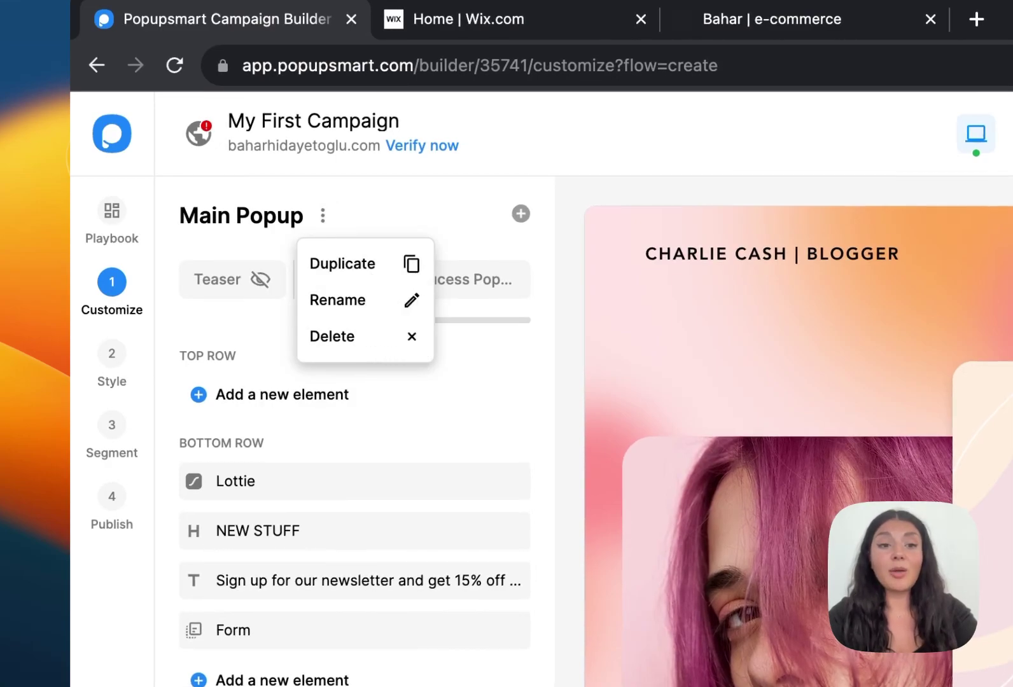
pyautogui.click(264, 251)
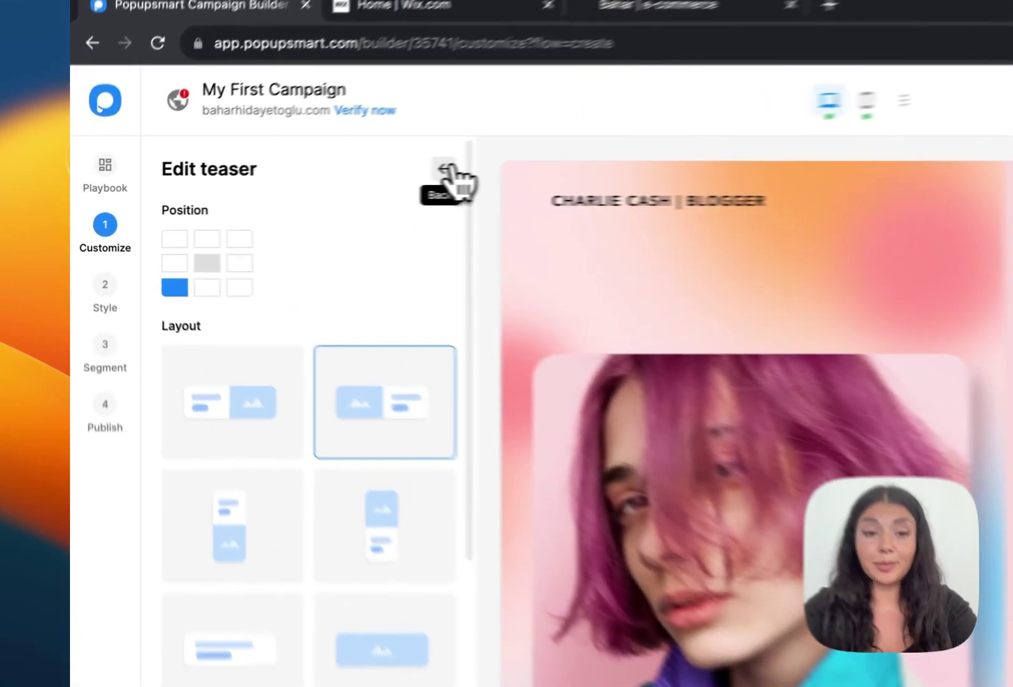
# Step: Review the main popup's addable elements and the signup form's Email Address field settings
pyautogui.click(294, 185)
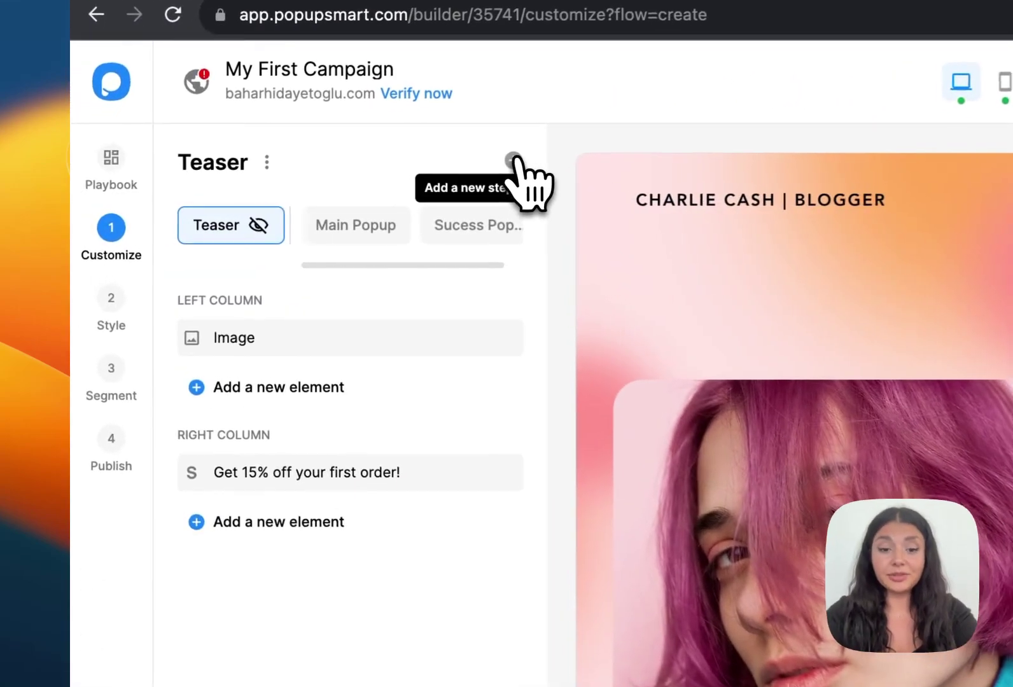
pyautogui.click(362, 226)
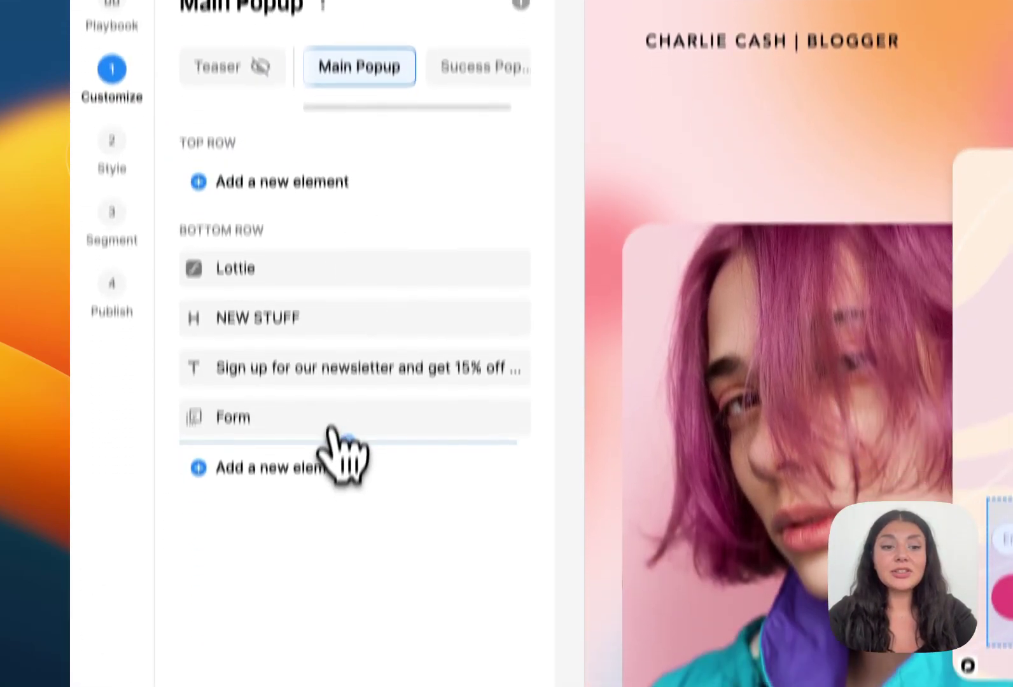
pyautogui.click(331, 624)
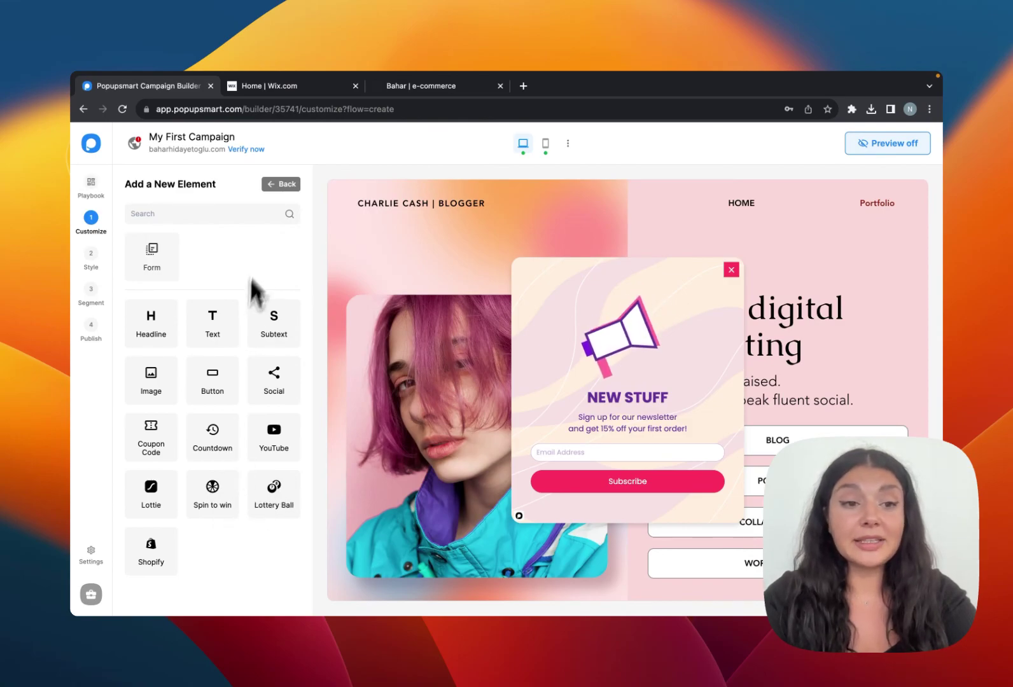
pyautogui.click(296, 187)
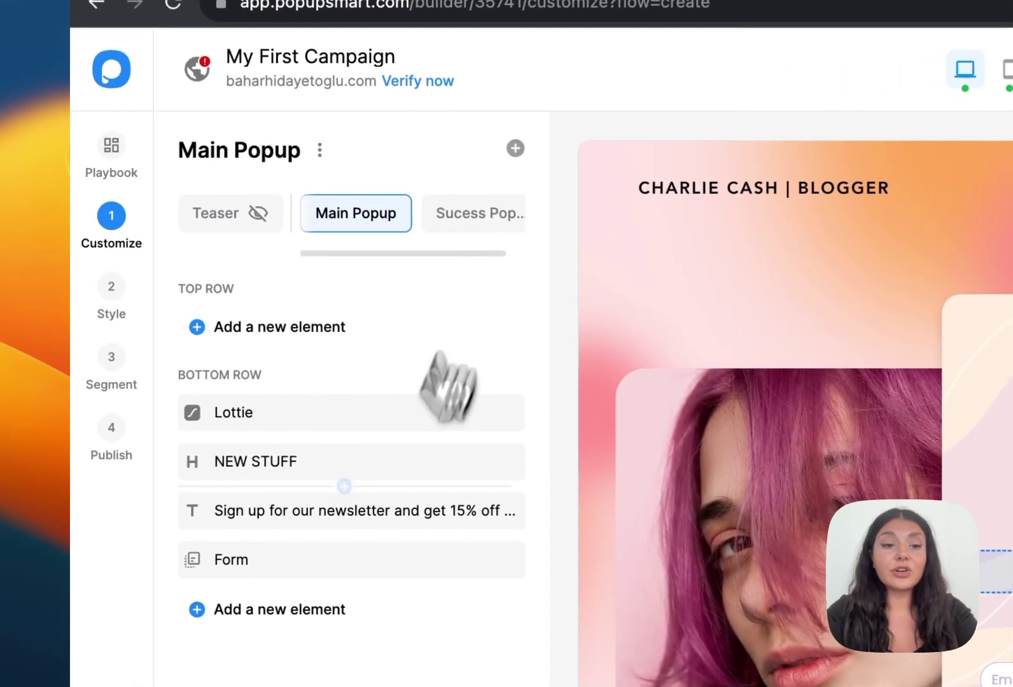
pyautogui.click(204, 384)
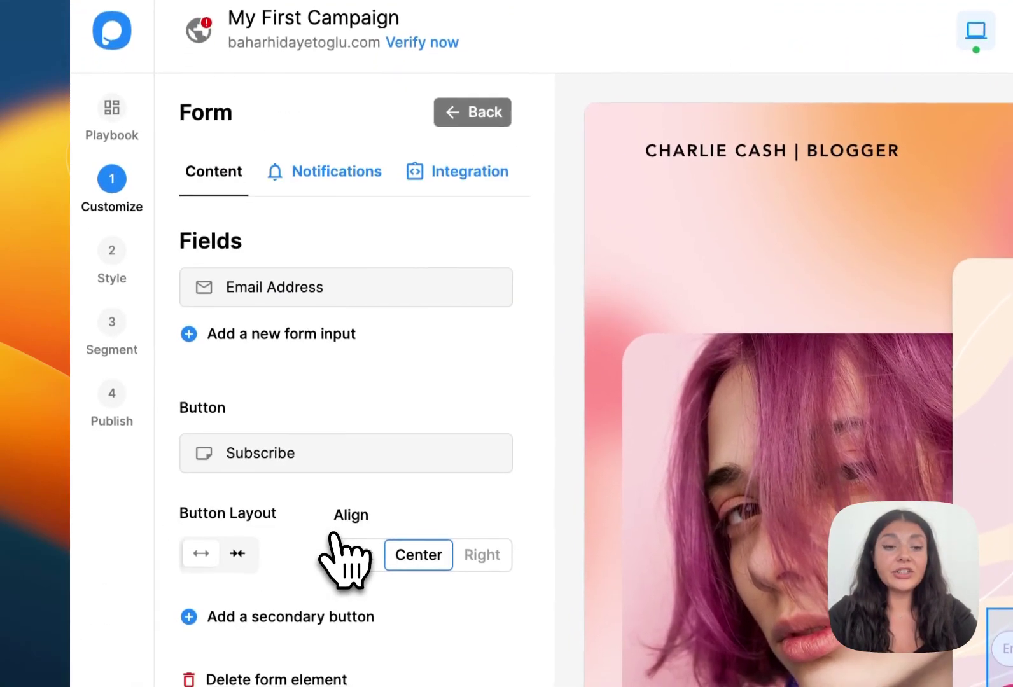
pyautogui.click(420, 299)
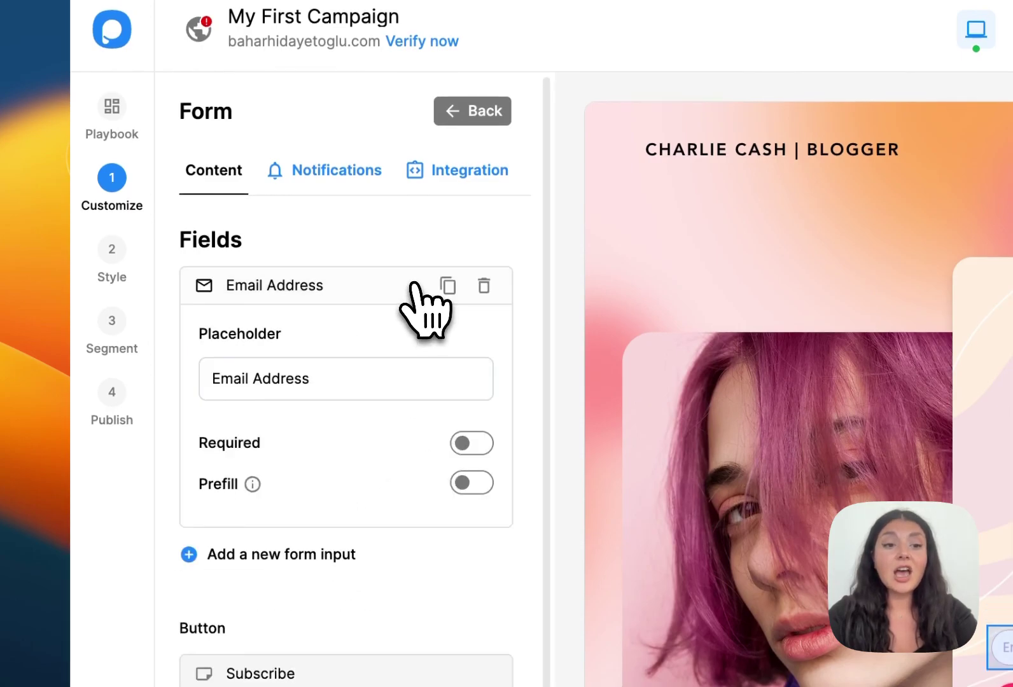
pyautogui.click(491, 115)
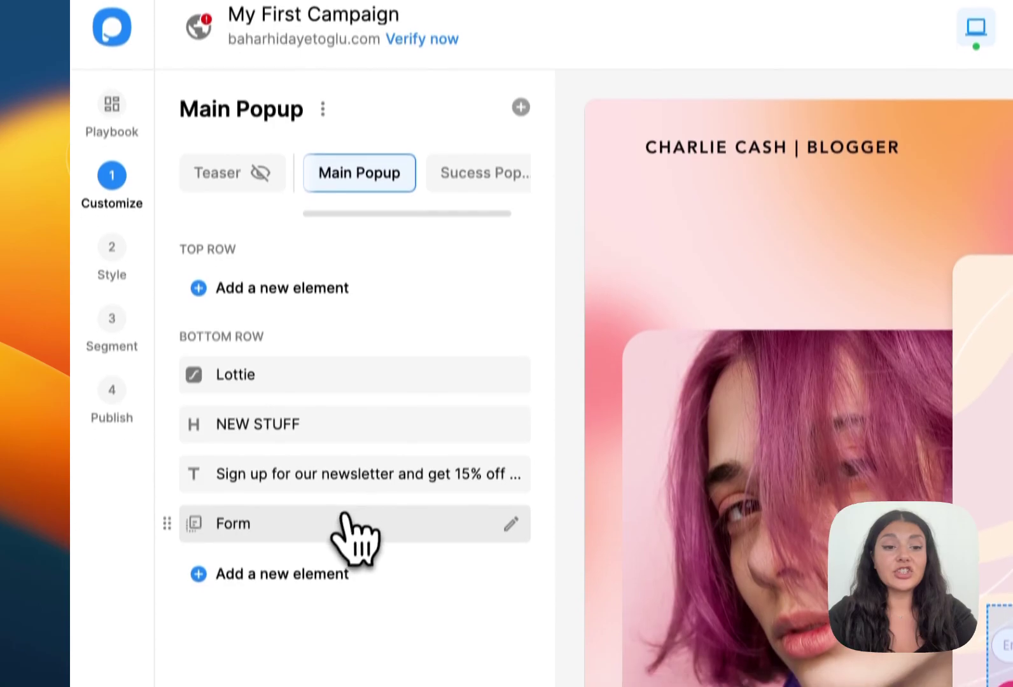
# Step: View the form's addable input types, then collapse and nudge the NEW STUFF headline
pyautogui.click(353, 563)
pyautogui.click(347, 330)
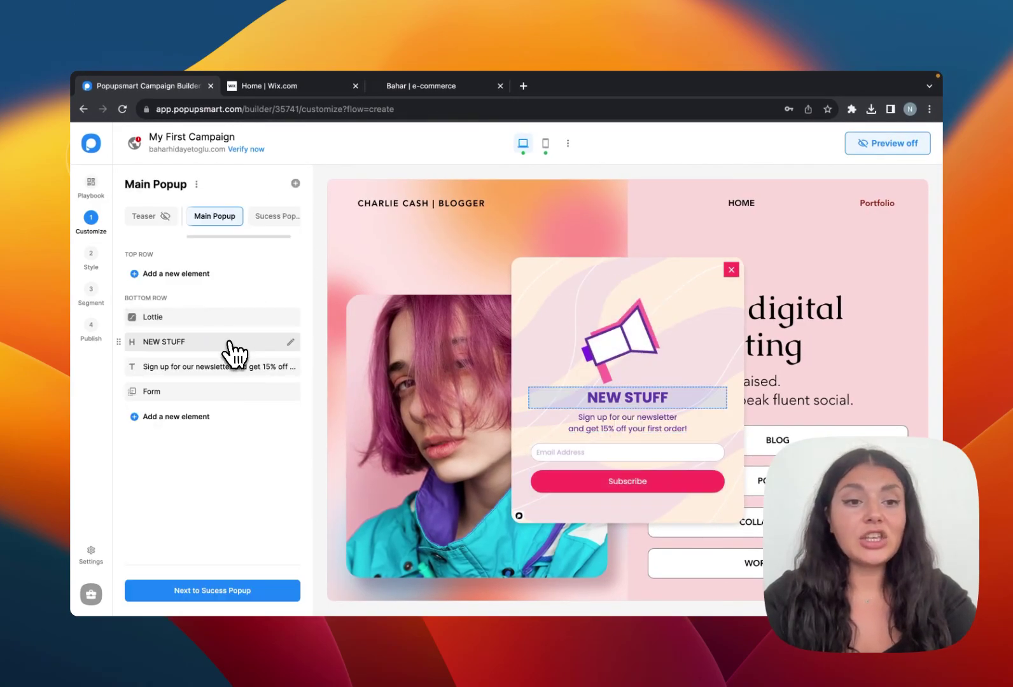
pyautogui.click(235, 355)
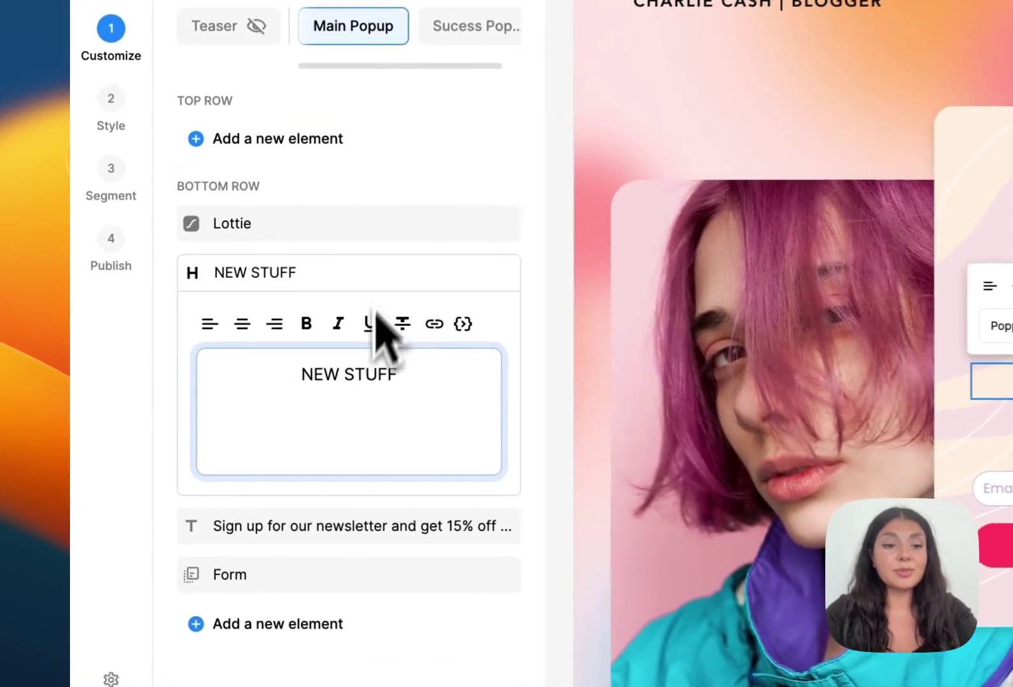
pyautogui.click(288, 270)
pyautogui.moveTo(170, 265)
pyautogui.mouseDown()
pyautogui.moveTo(165, 334)
pyautogui.moveTo(167, 256)
pyautogui.mouseUp()
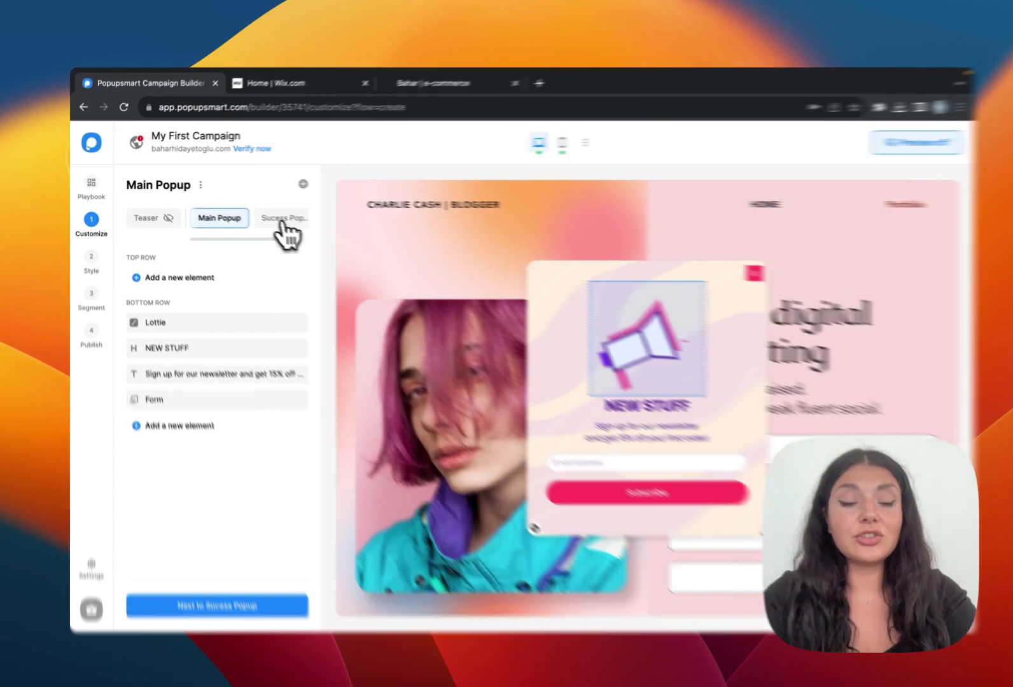
# Step: Glance at the success popup, then select the main popup's Subscribe button and email field
pyautogui.click(278, 217)
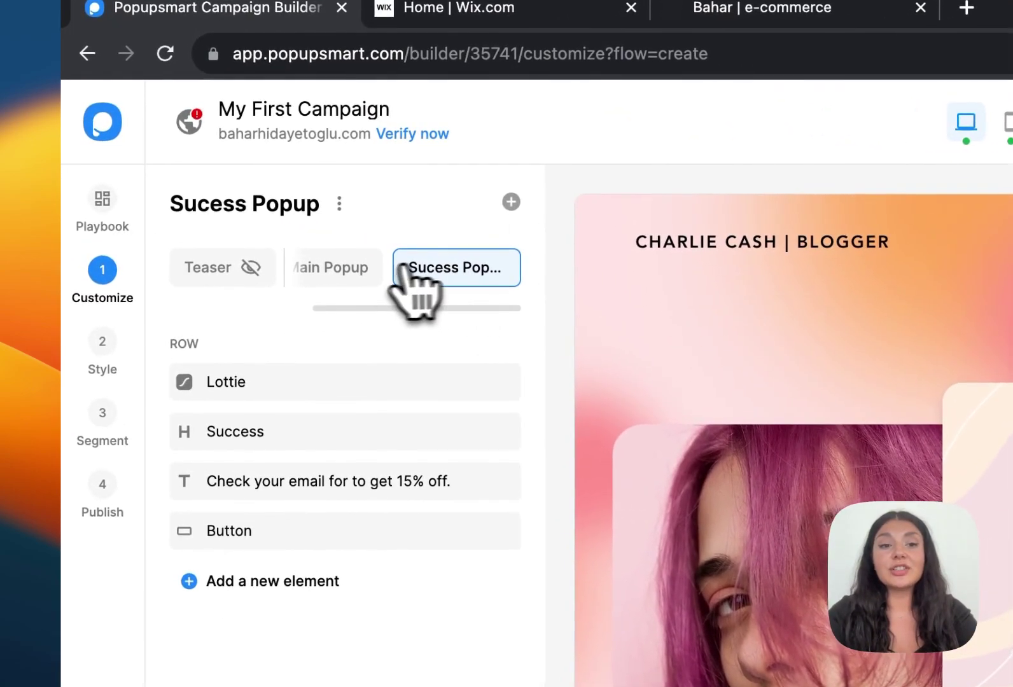
pyautogui.click(356, 272)
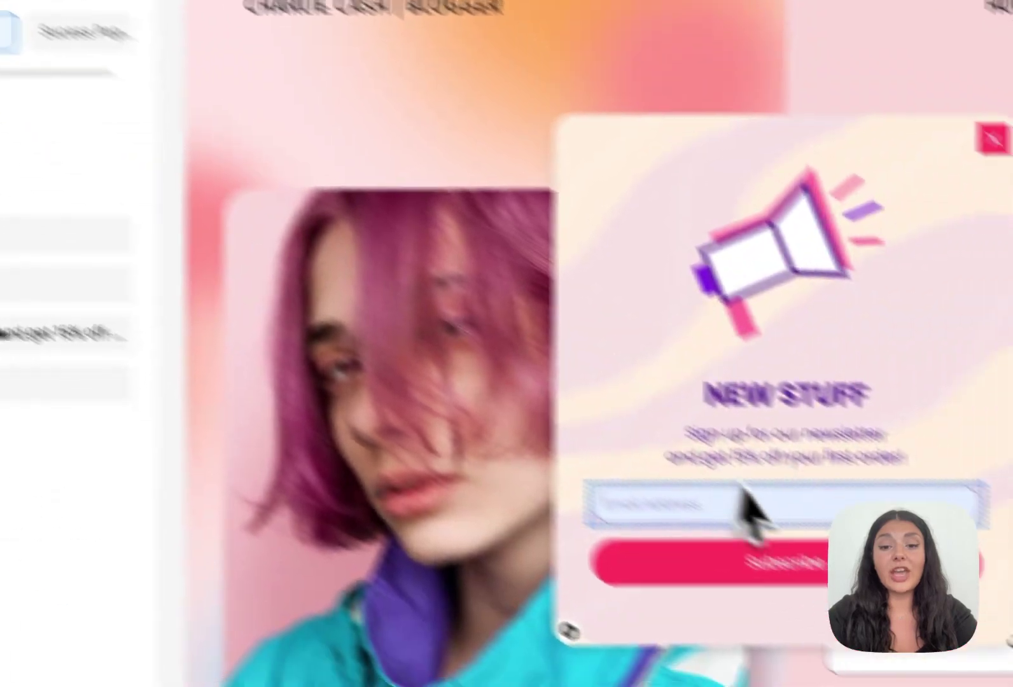
pyautogui.click(700, 563)
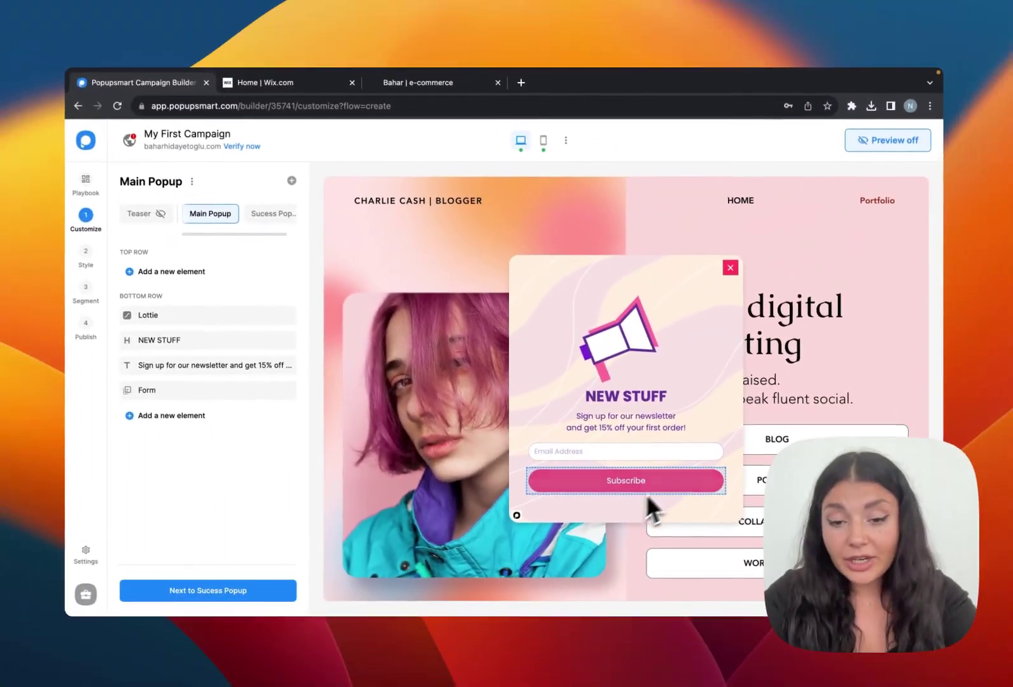
pyautogui.click(542, 452)
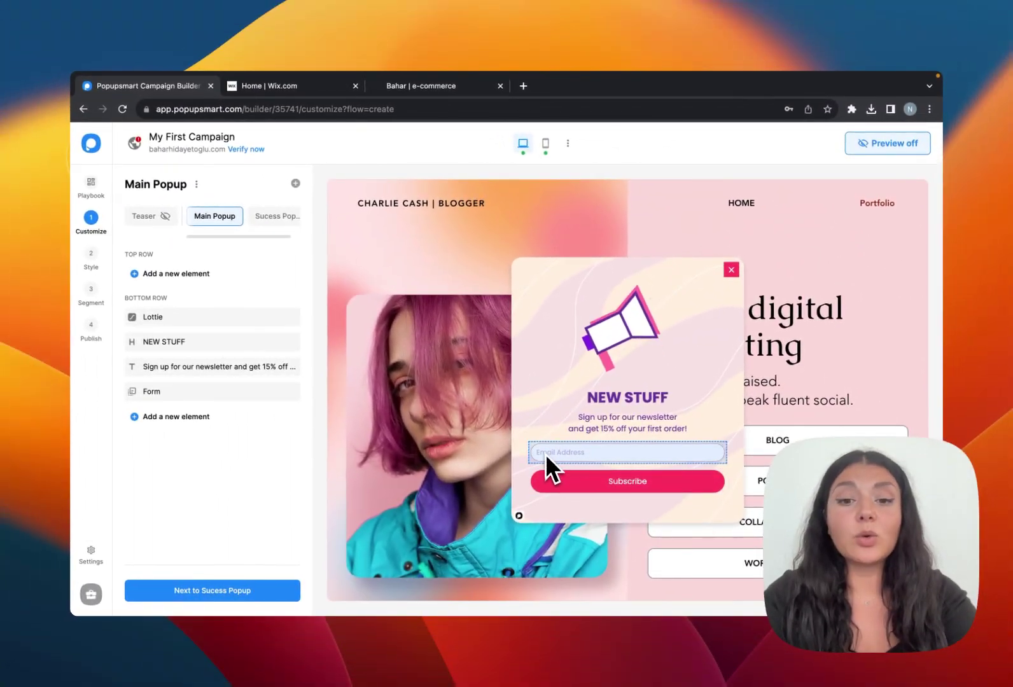
# Step: Show the Success popup in mobile preview and check it displays on Desktop and Mobile
pyautogui.click(277, 217)
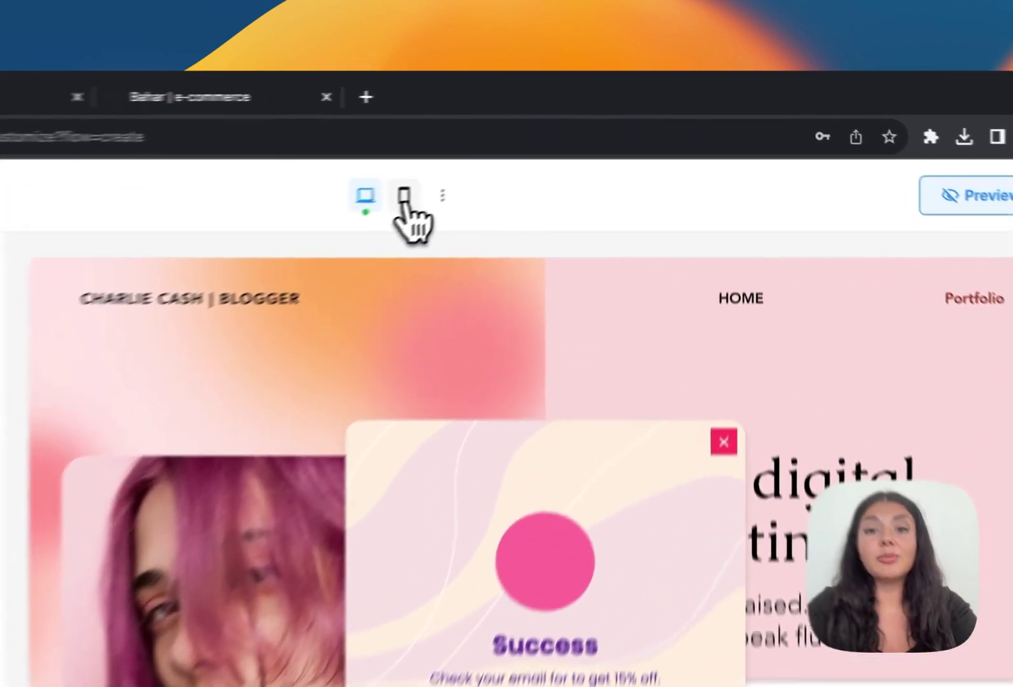
pyautogui.click(545, 144)
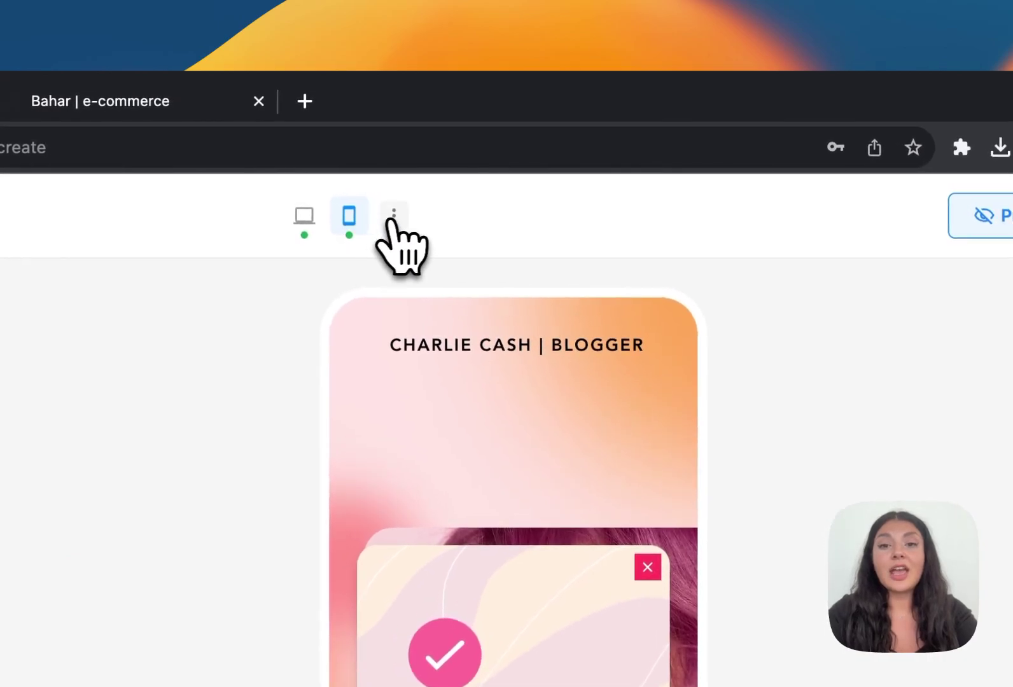
pyautogui.click(393, 216)
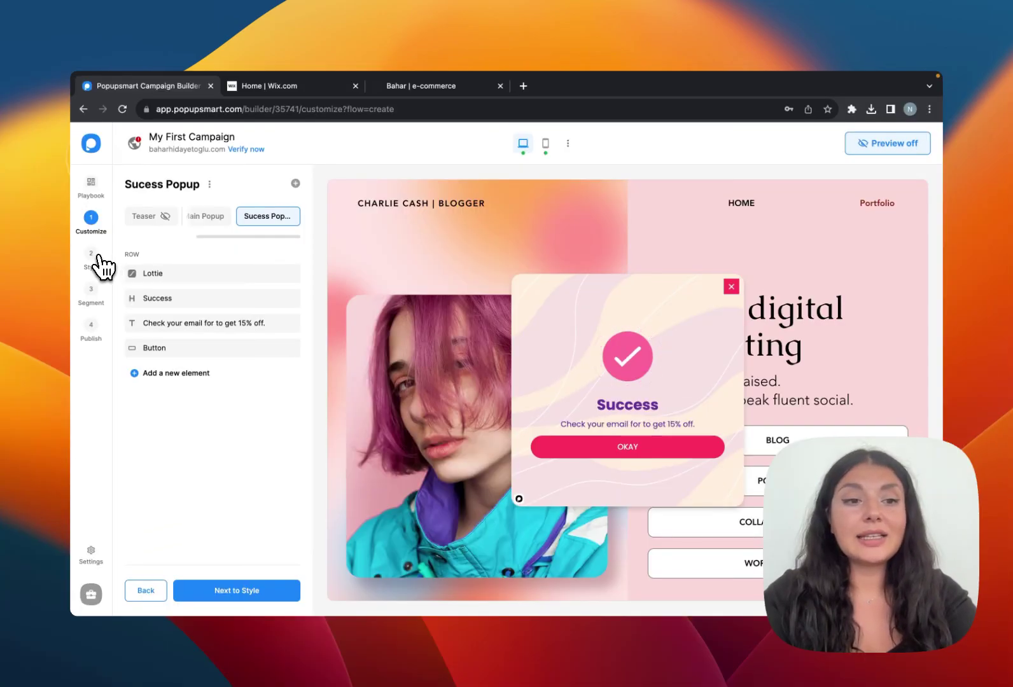
# Step: Preview Fun Day, Elegant, Simple and Dark themes, then apply Light Gradient
pyautogui.click(96, 256)
pyautogui.scroll(-3, 245, 261)
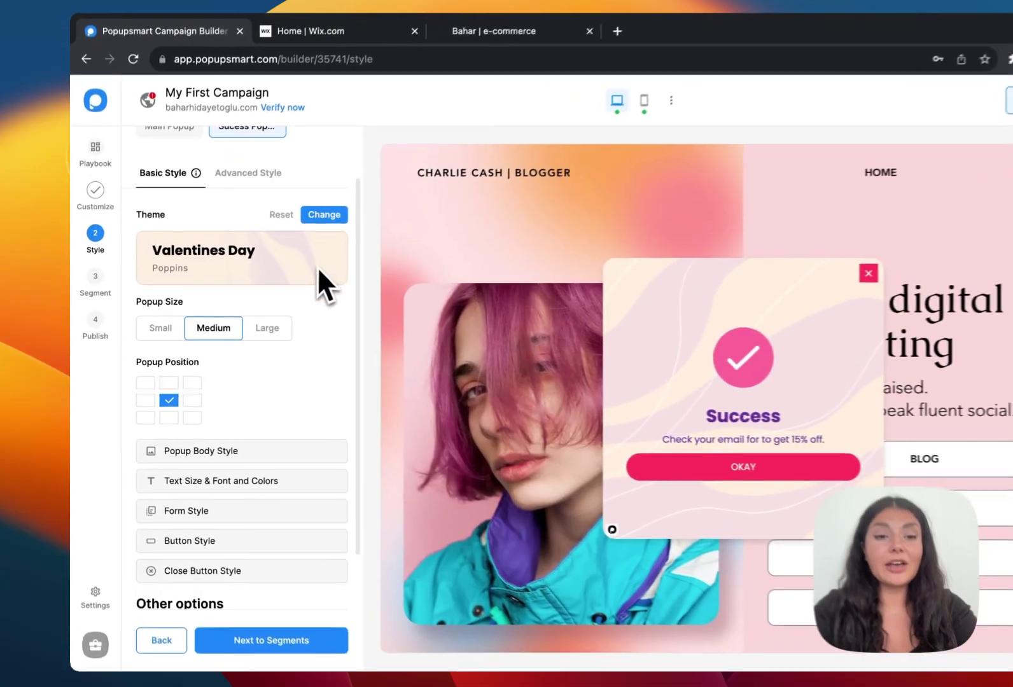
pyautogui.click(284, 209)
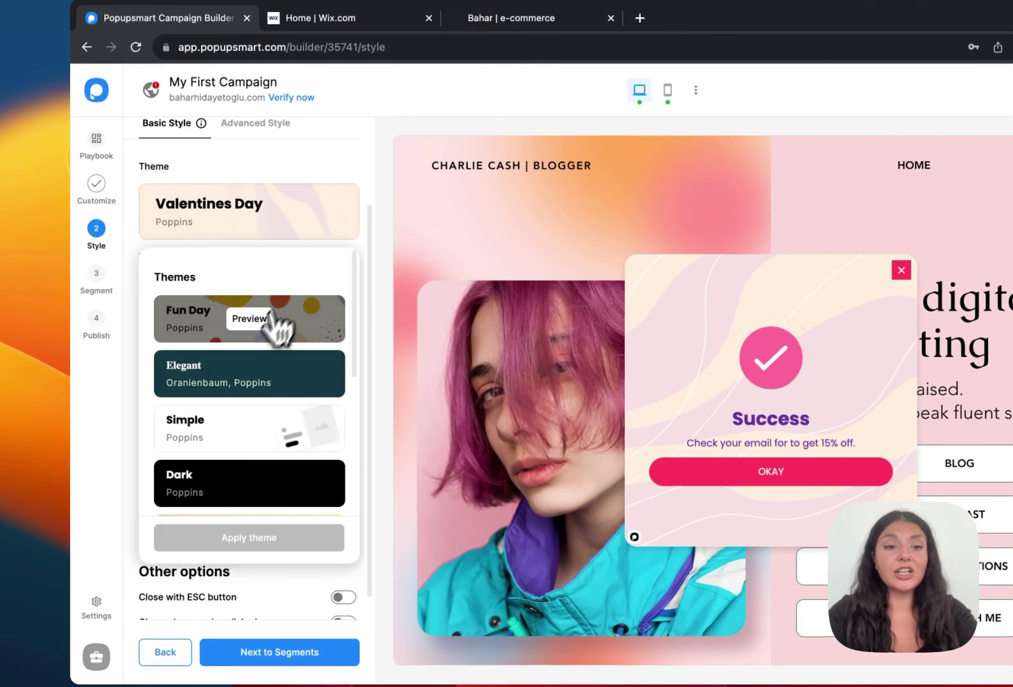
pyautogui.click(249, 319)
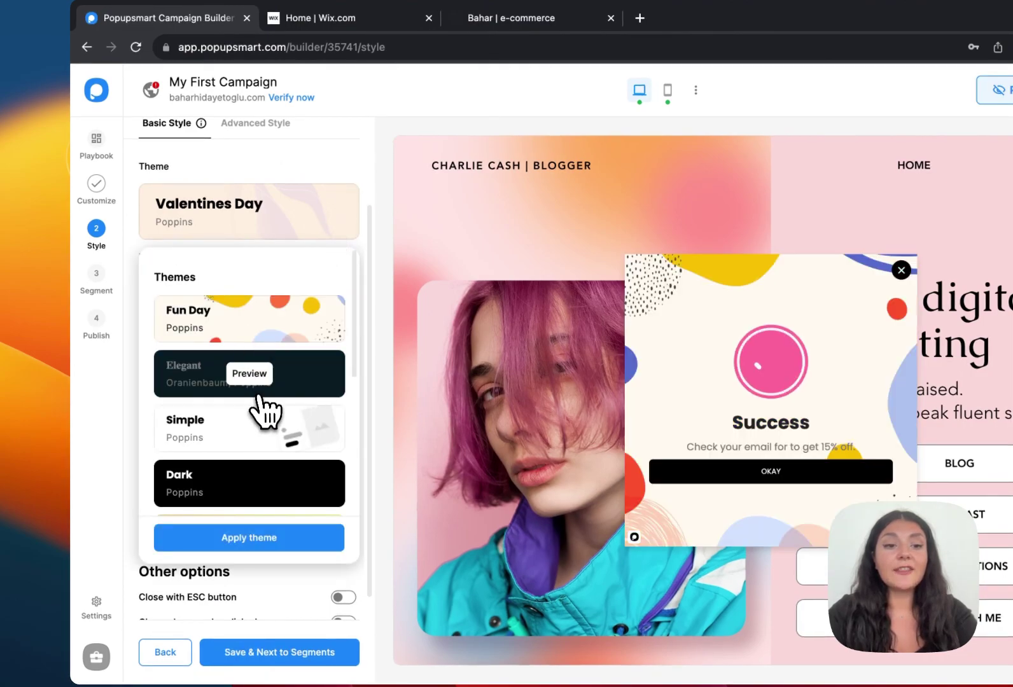
pyautogui.click(255, 381)
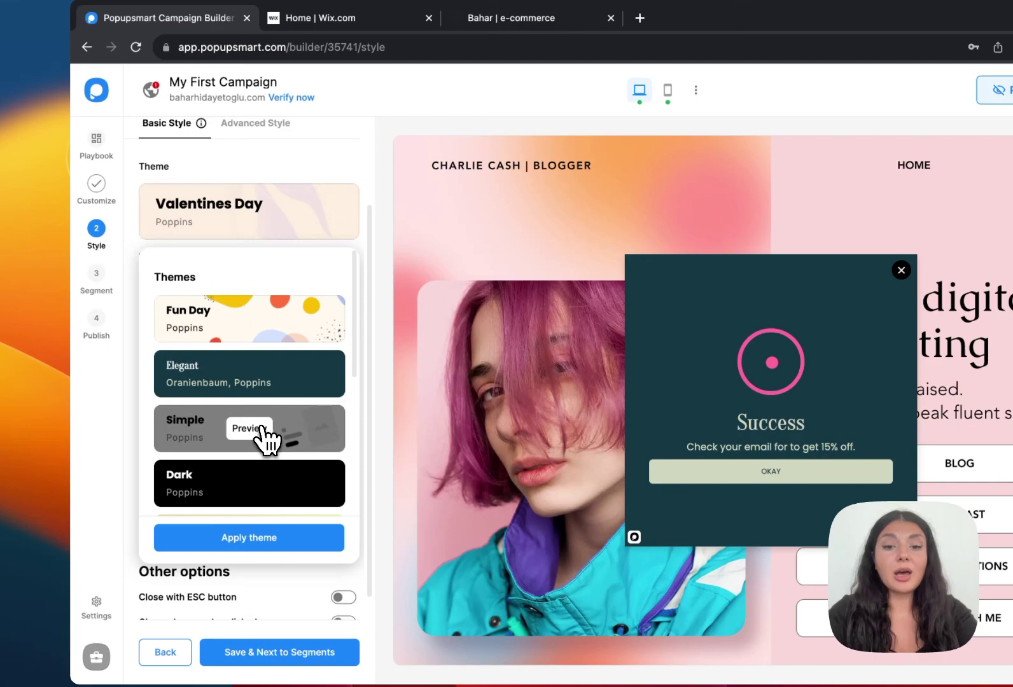
pyautogui.click(261, 428)
pyautogui.click(262, 476)
pyautogui.scroll(-1, 263, 479)
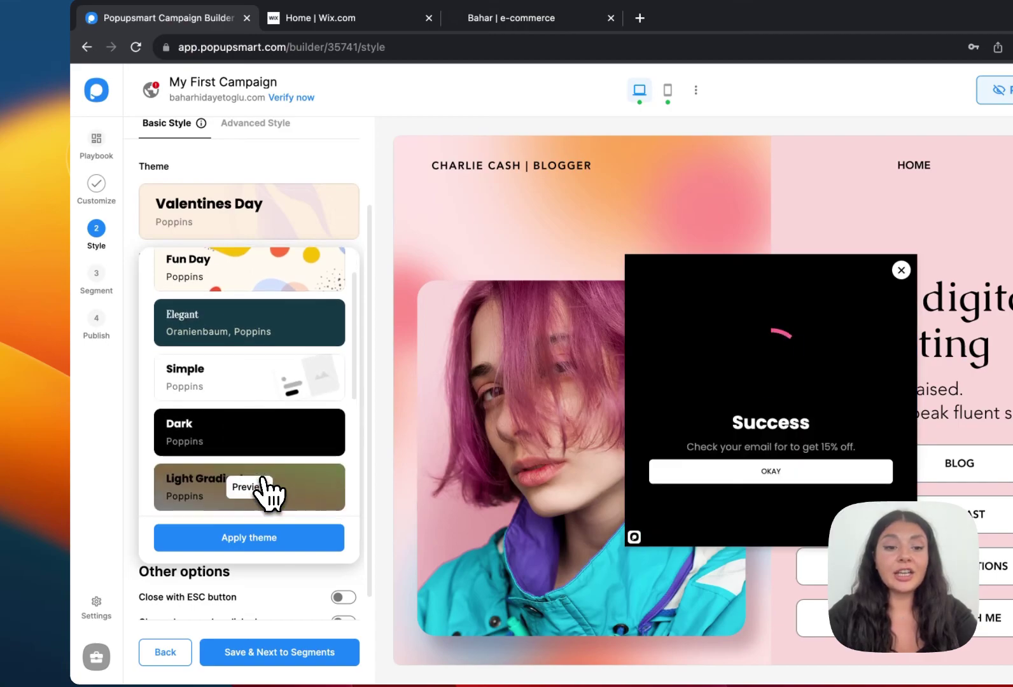
pyautogui.click(267, 485)
pyautogui.scroll(-2, 266, 482)
pyautogui.moveTo(261, 403)
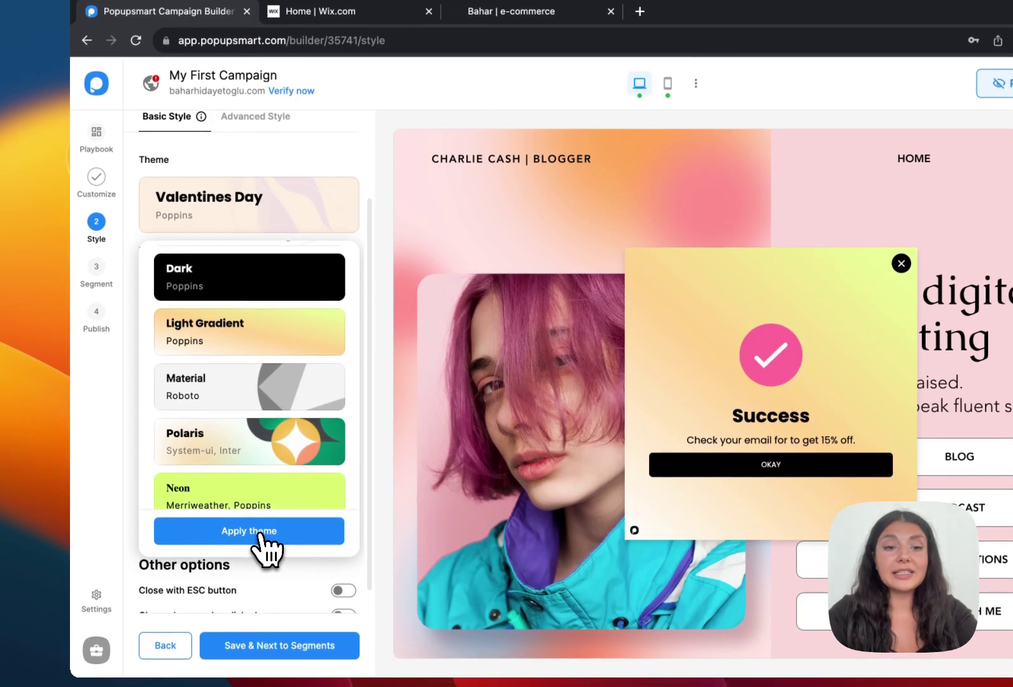
pyautogui.click(262, 538)
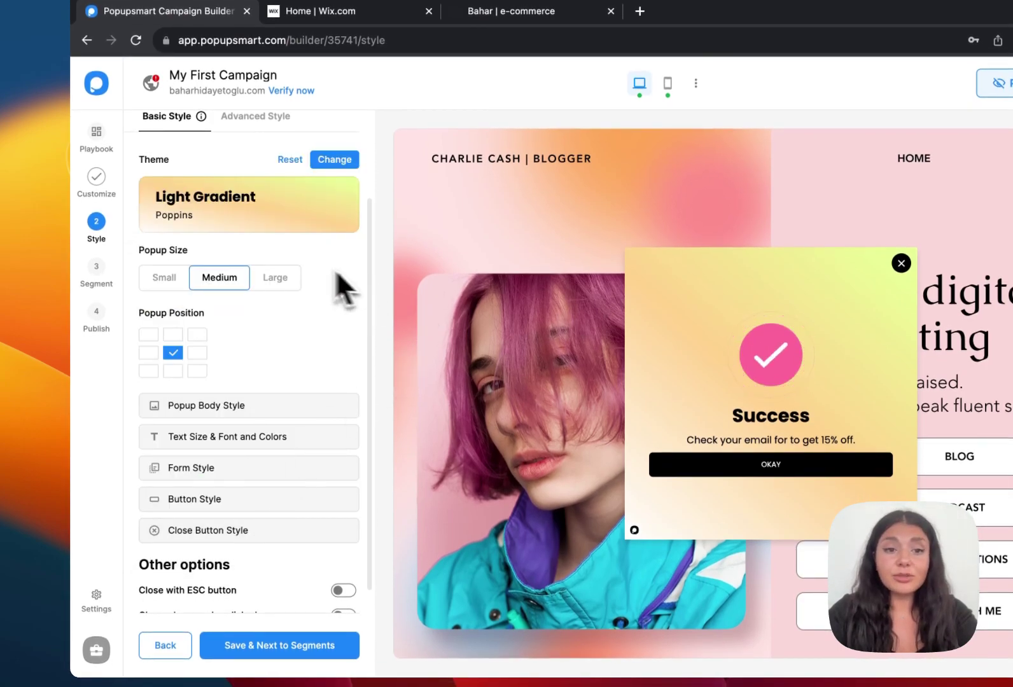
# Step: Reset the main popup to Valentines Day, try sizes ending on Medium, and try left-side positions
pyautogui.scroll(3, 336, 270)
pyautogui.click(199, 184)
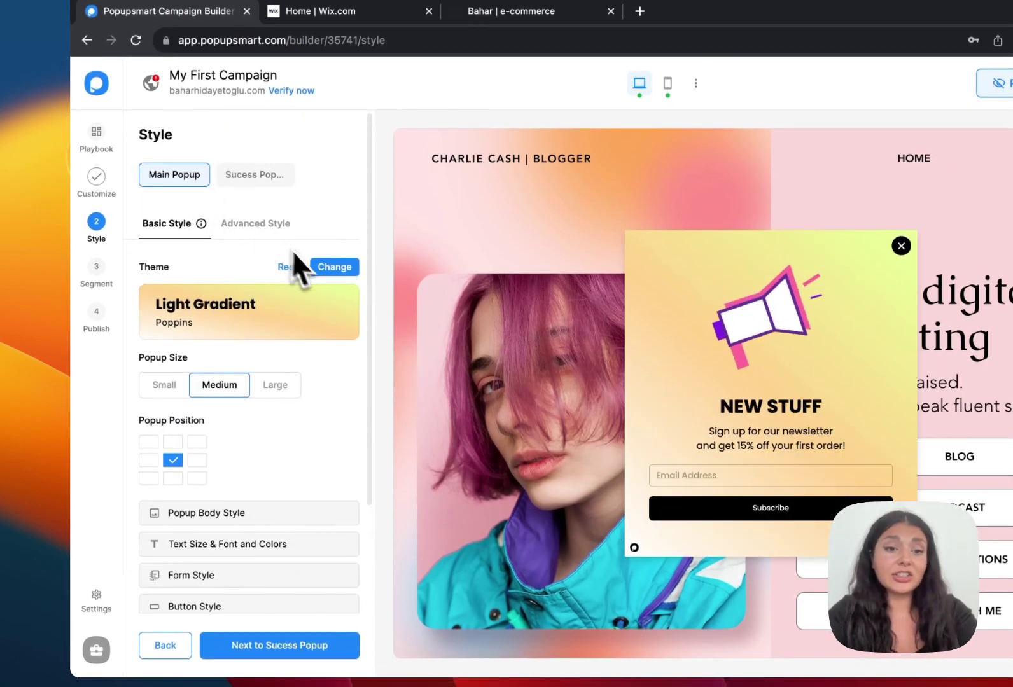
pyautogui.click(295, 270)
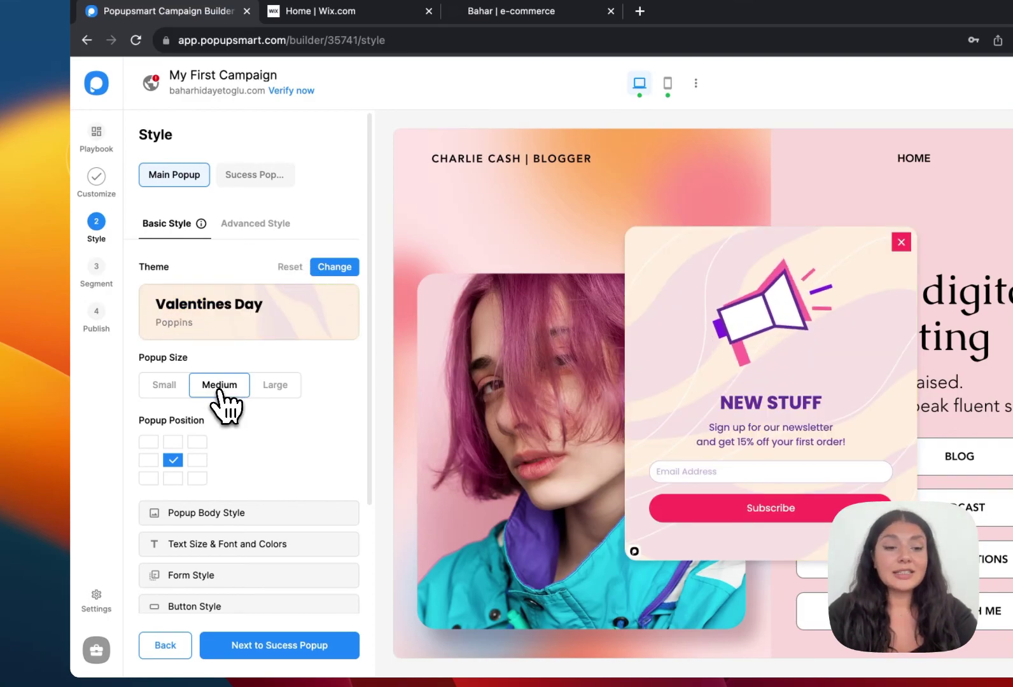
pyautogui.click(166, 385)
pyautogui.click(272, 386)
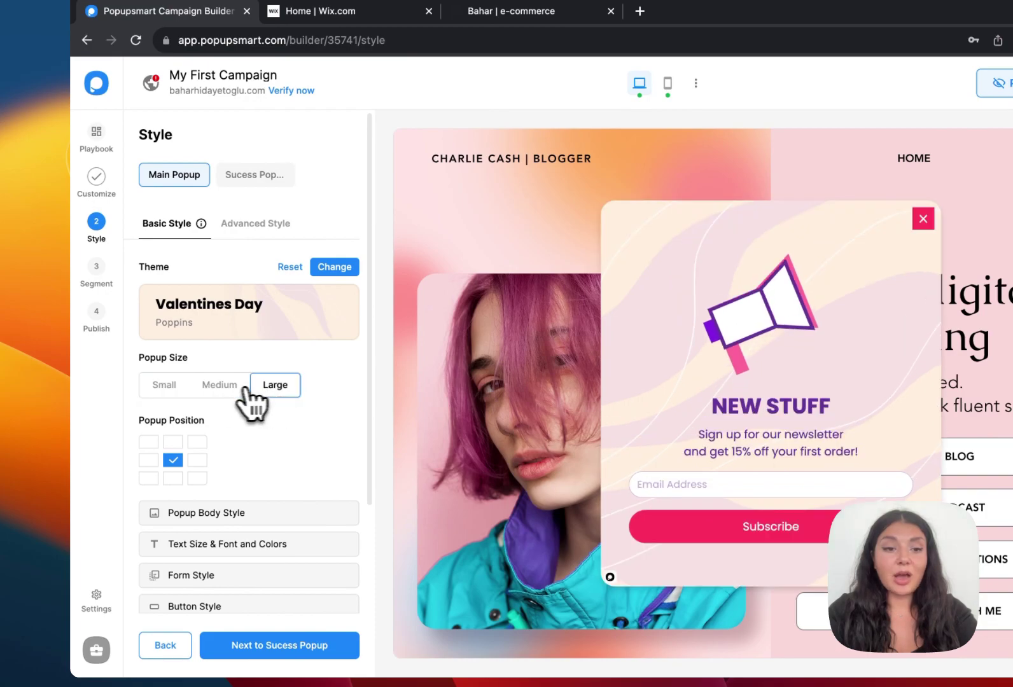
pyautogui.click(220, 385)
pyautogui.scroll(-2, 227, 424)
pyautogui.click(149, 379)
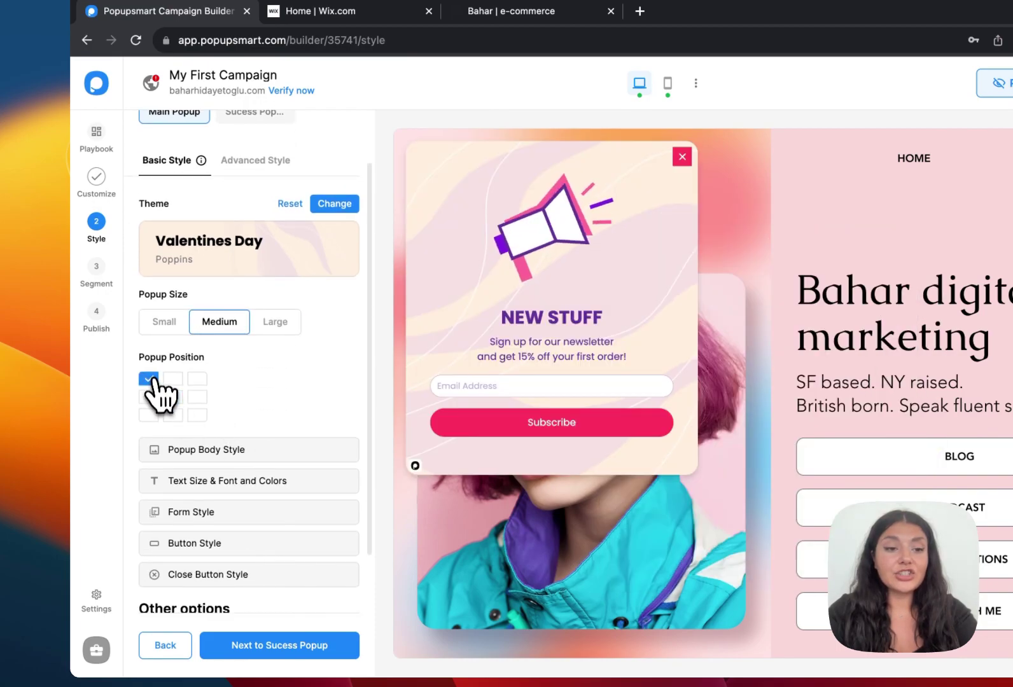
pyautogui.click(149, 397)
# Step: Recentre the popup and look at the body's image and Lottie background options
pyautogui.click(173, 397)
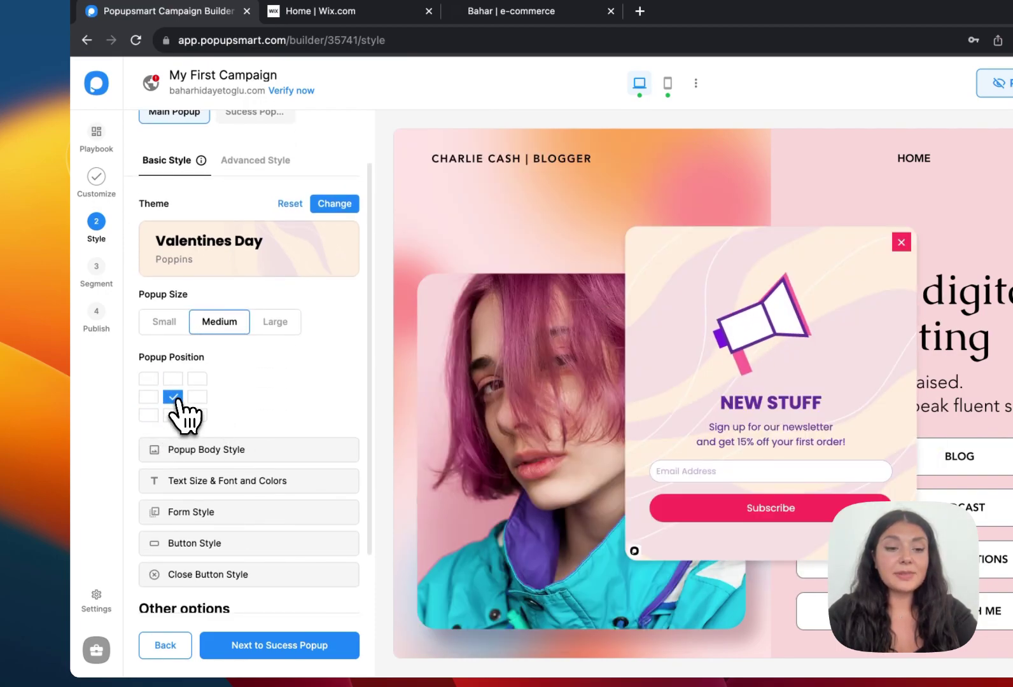
pyautogui.click(224, 450)
pyautogui.scroll(-2, 225, 452)
pyautogui.scroll(-3, 225, 449)
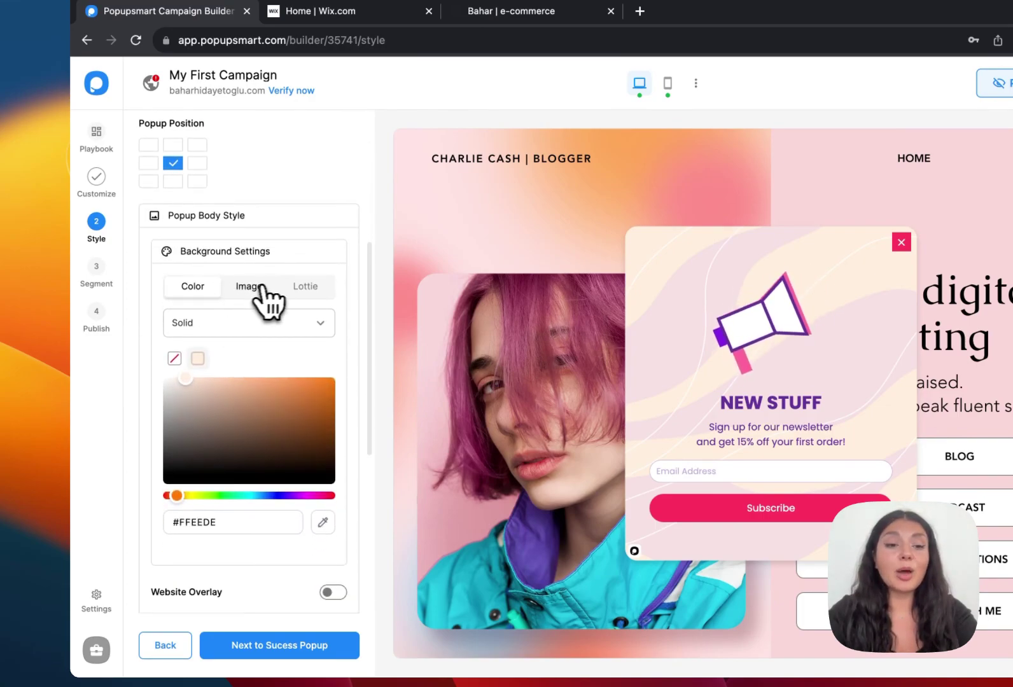
pyautogui.click(249, 288)
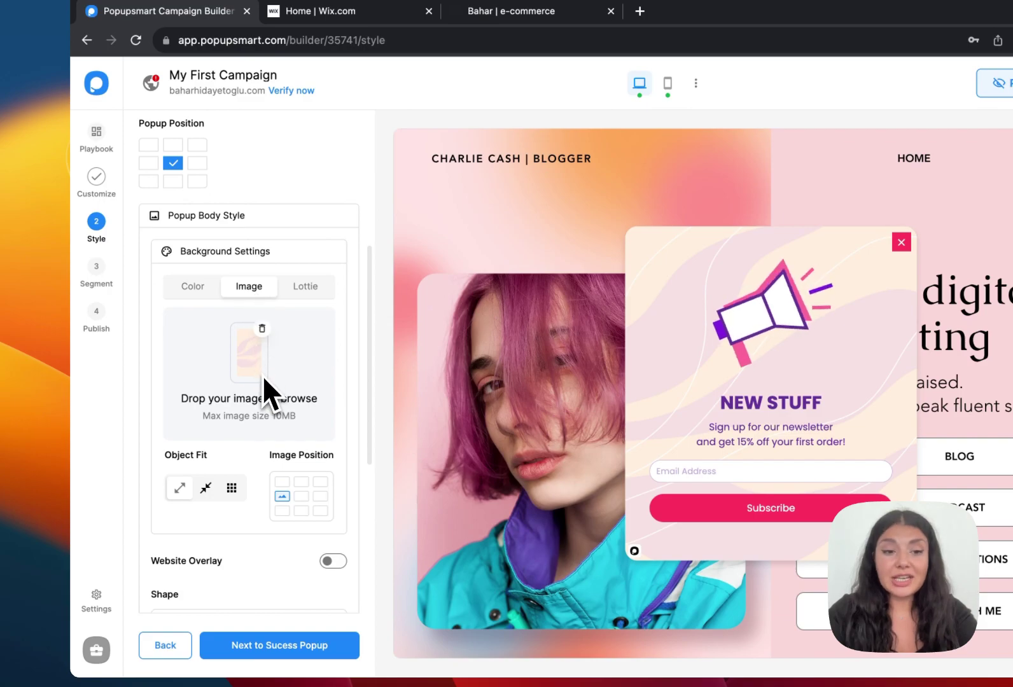
pyautogui.click(306, 290)
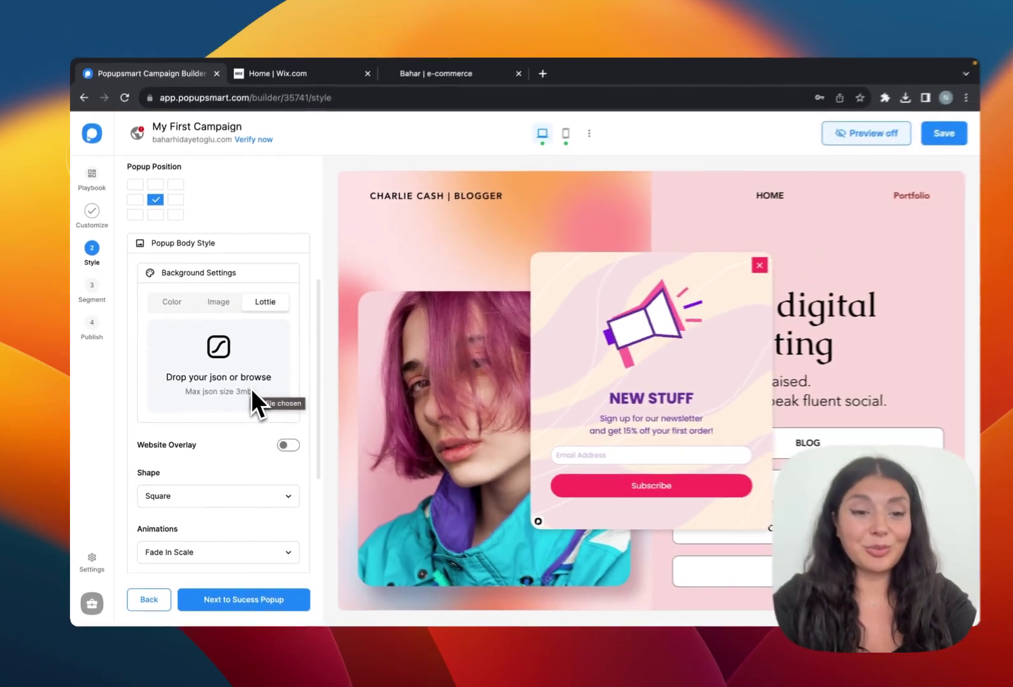
# Step: Turn on the website overlay at 72% opacity
pyautogui.scroll(-1, 278, 430)
pyautogui.click(280, 419)
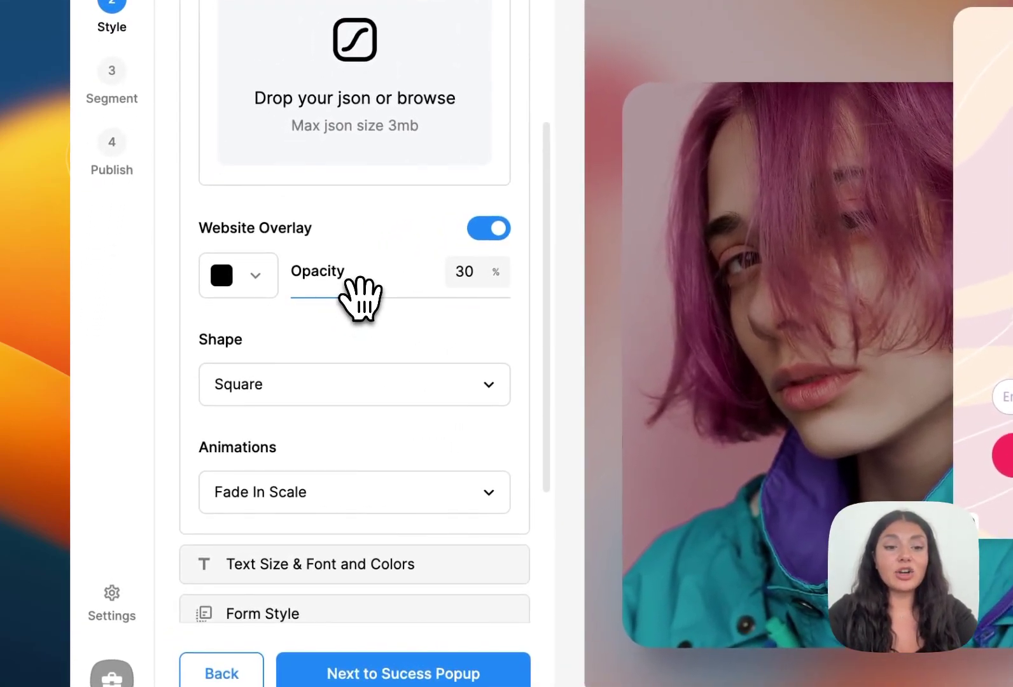
pyautogui.moveTo(360, 298); pyautogui.dragTo(447, 299)
pyautogui.click(270, 283)
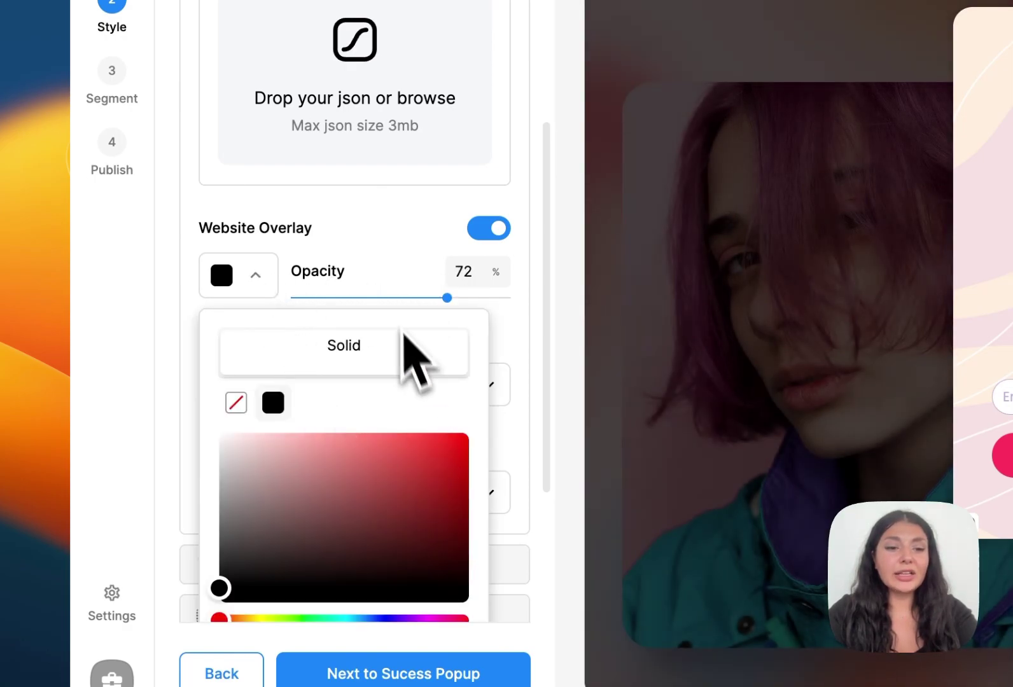
# Step: Set the popup shape to Rounded and its animation to Bounce In
pyautogui.scroll(-3, 382, 306)
pyautogui.click(393, 224)
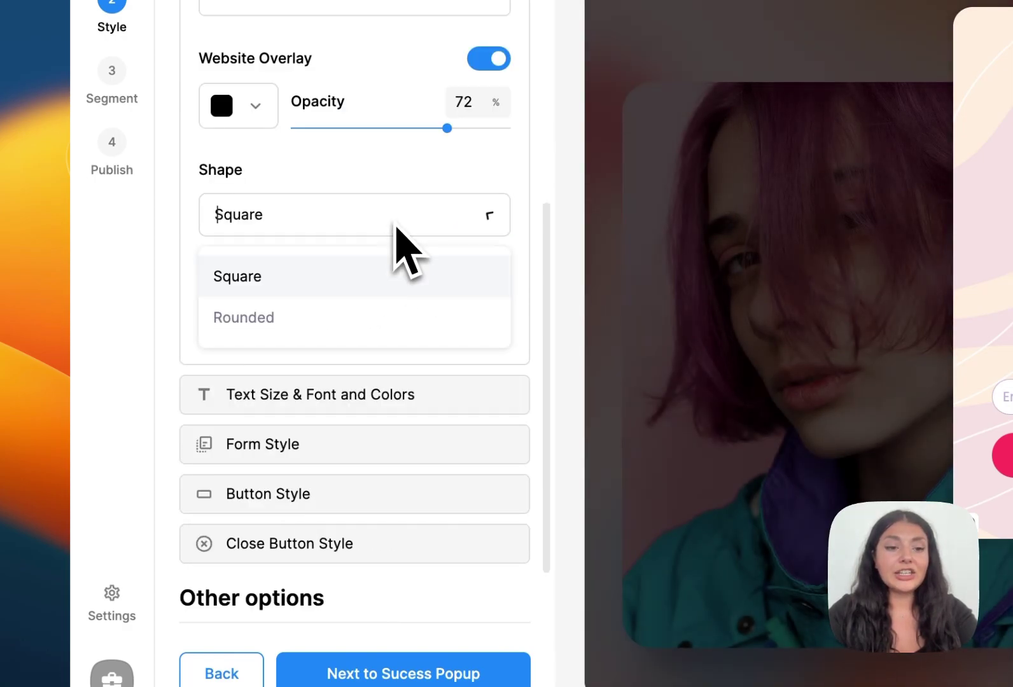
pyautogui.click(396, 287)
pyautogui.click(373, 231)
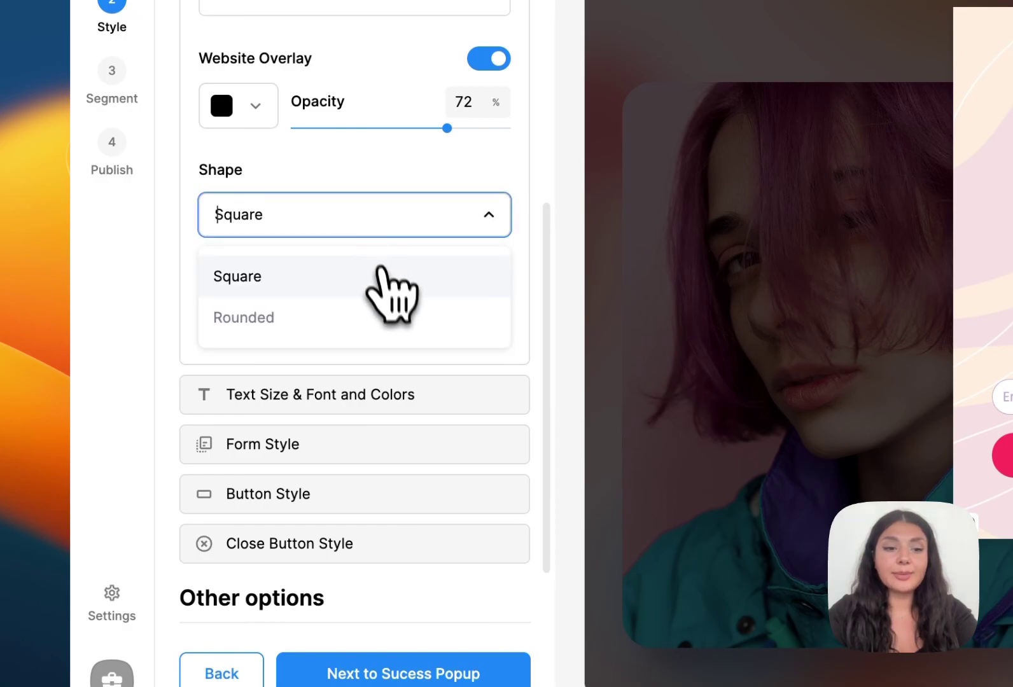
pyautogui.click(386, 311)
pyautogui.click(382, 336)
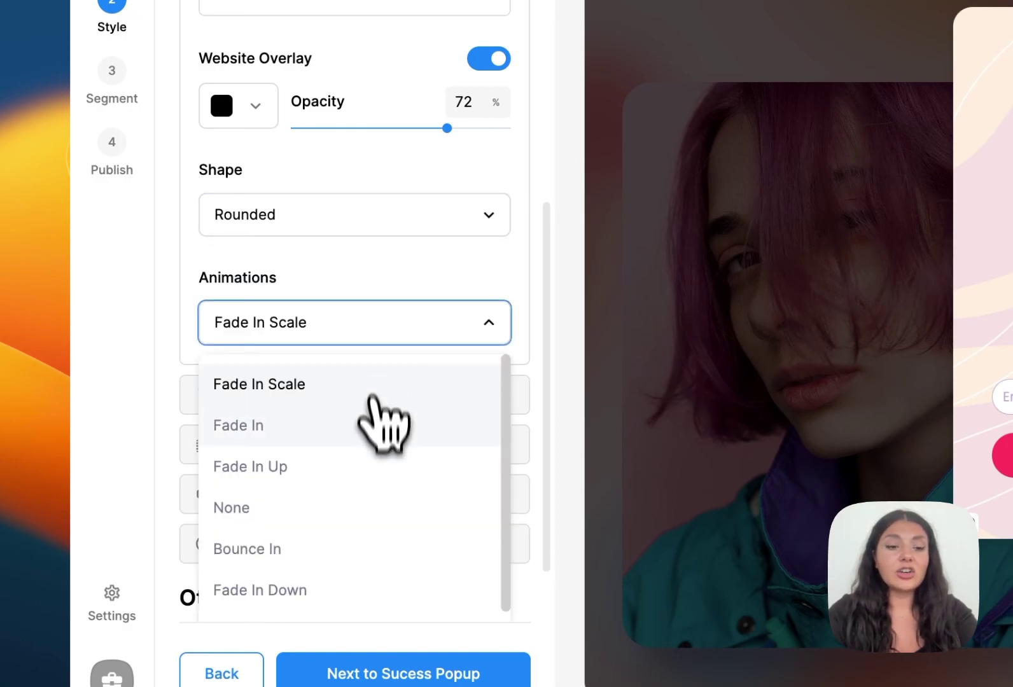
pyautogui.scroll(-3, 384, 433)
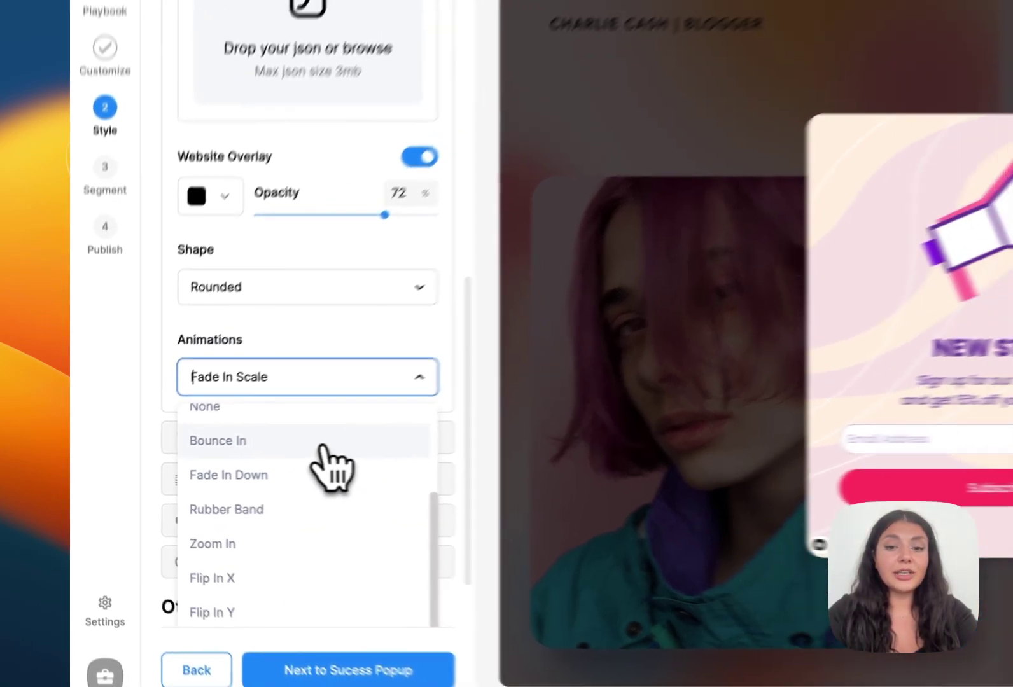
pyautogui.click(372, 398)
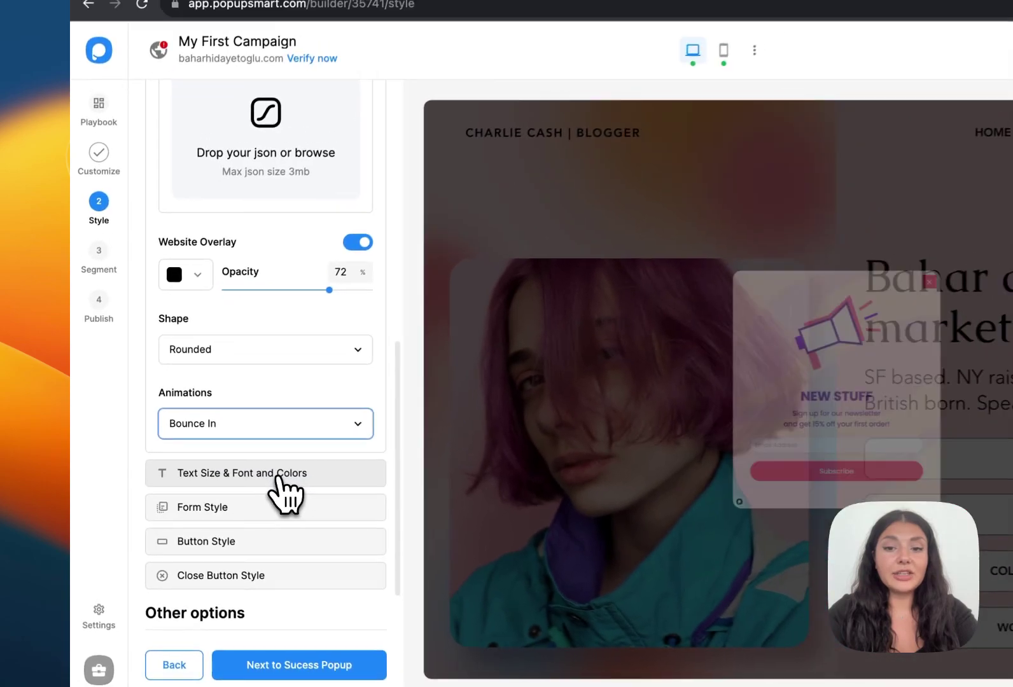
# Step: Increase the Heading Size so the NEW STUFF heading is larger
pyautogui.click(278, 482)
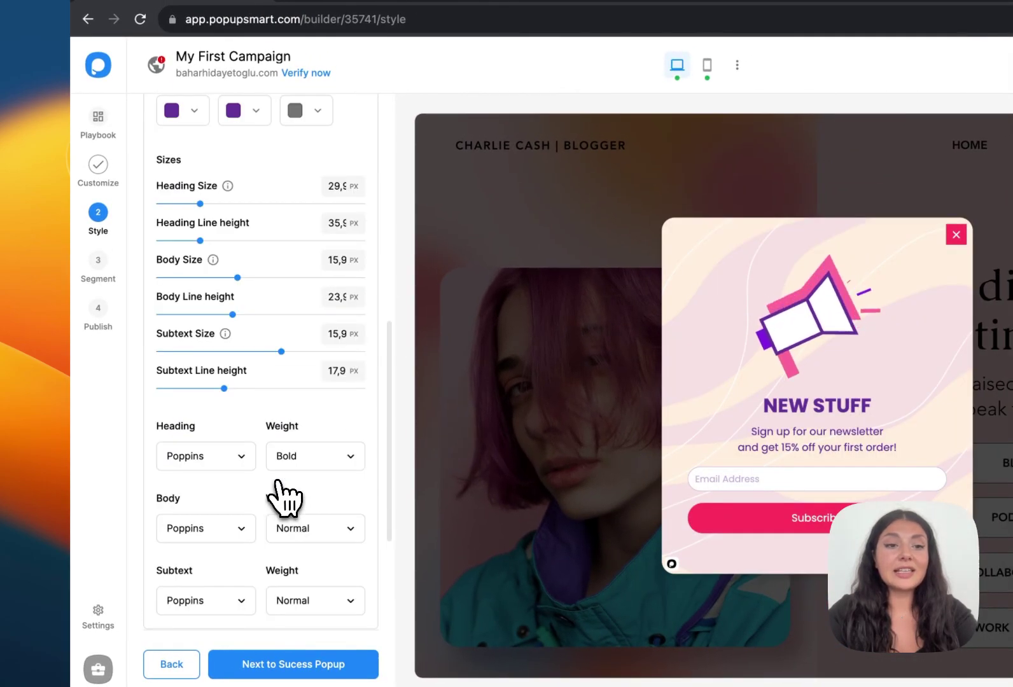
pyautogui.scroll(3, 283, 496)
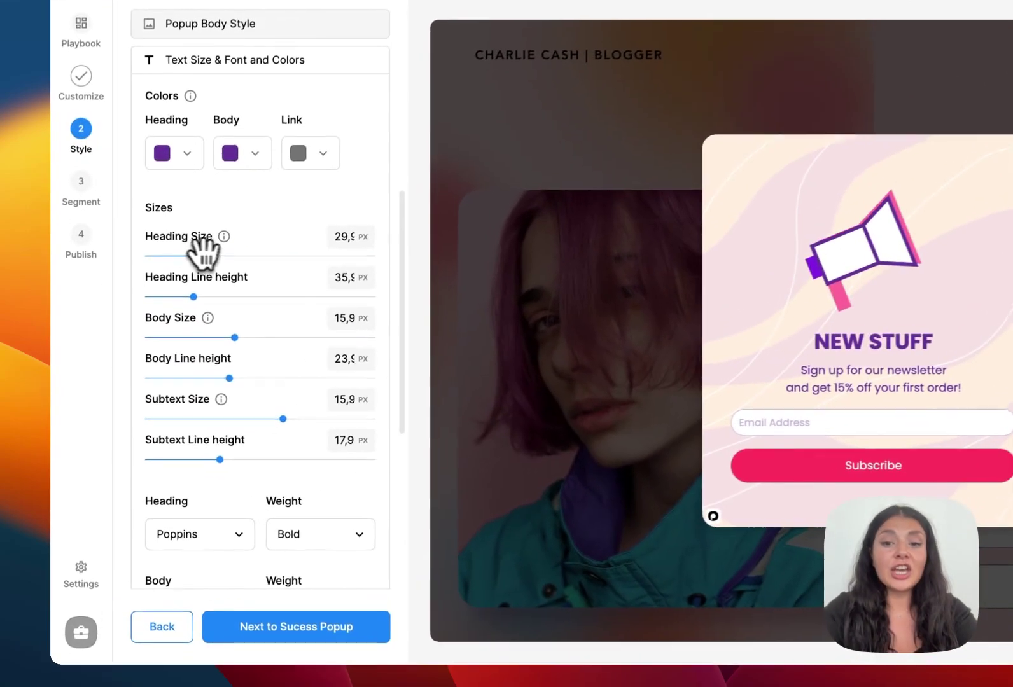
pyautogui.moveTo(171, 339); pyautogui.dragTo(206, 339)
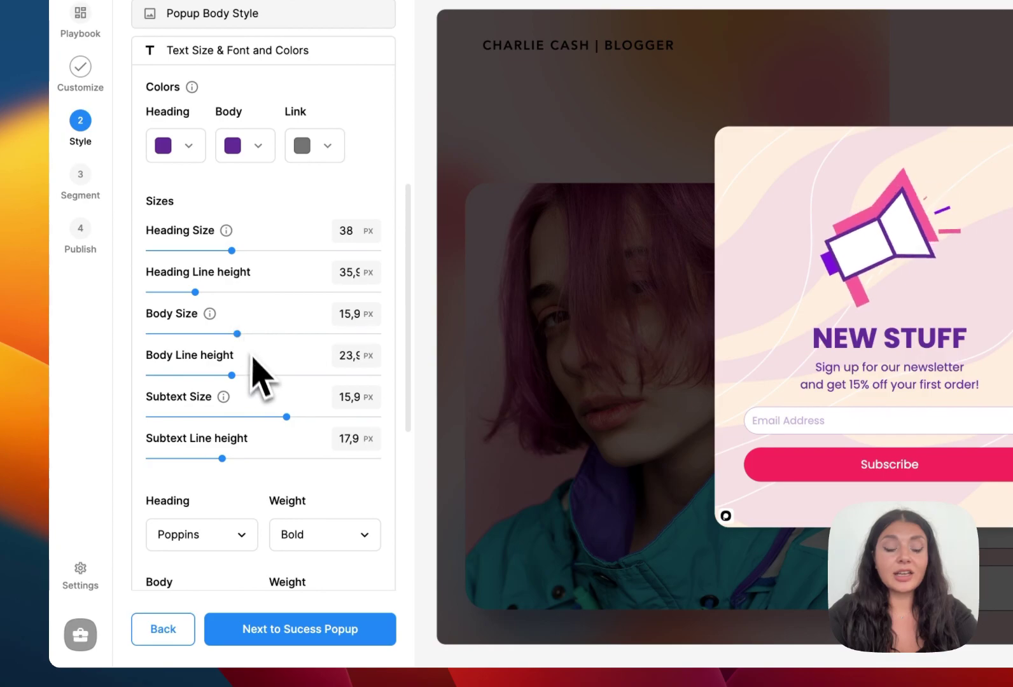
# Step: Add Bree Serif, Archivo Narrow and Orbitron from Google Fonts to the heading font list
pyautogui.scroll(-5, 260, 375)
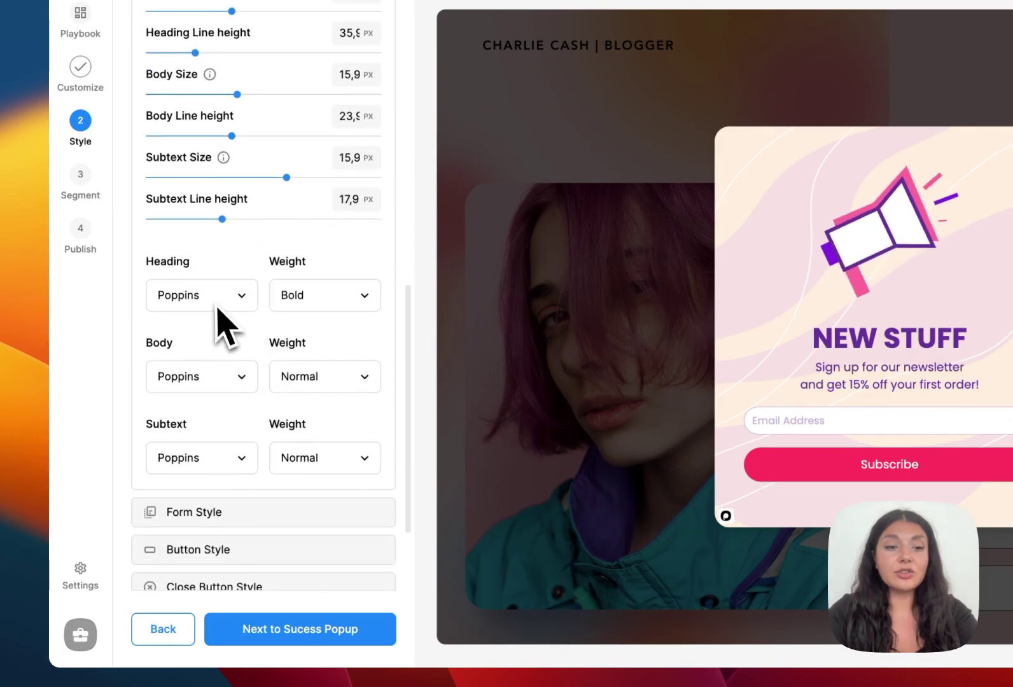
pyautogui.click(219, 312)
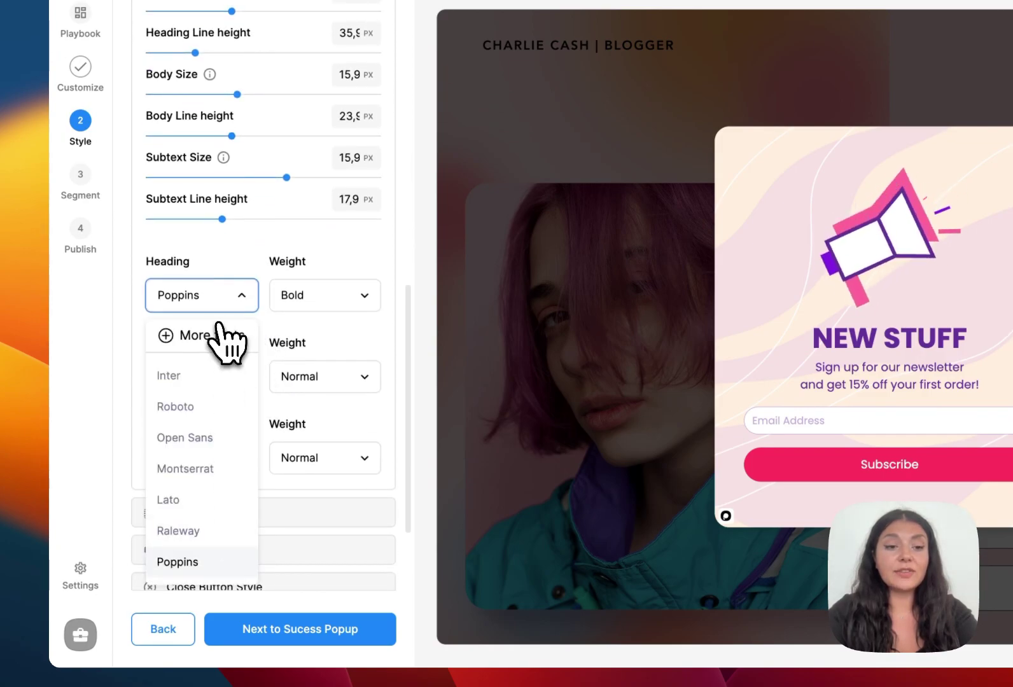
pyautogui.click(213, 335)
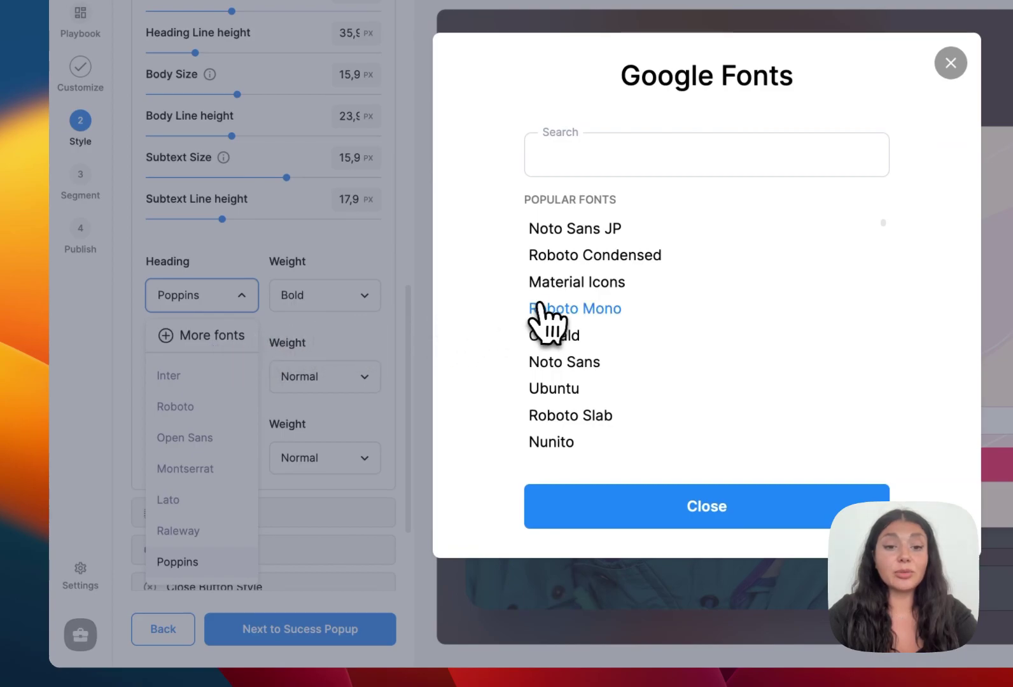
pyautogui.scroll(-15, 541, 305)
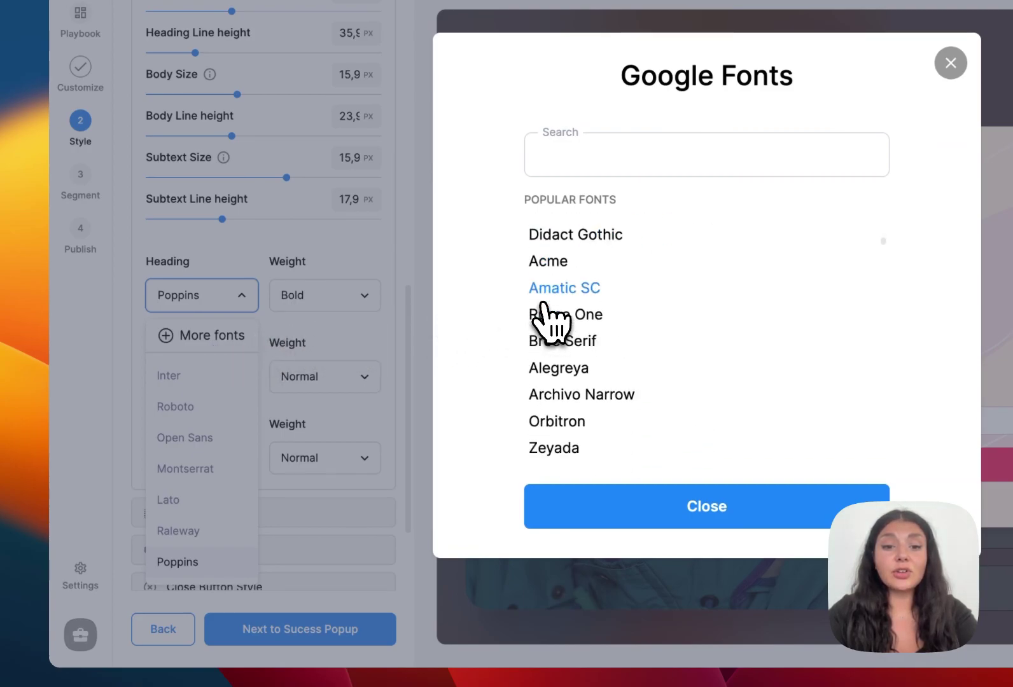
pyautogui.click(595, 288)
pyautogui.click(605, 293)
pyautogui.click(604, 299)
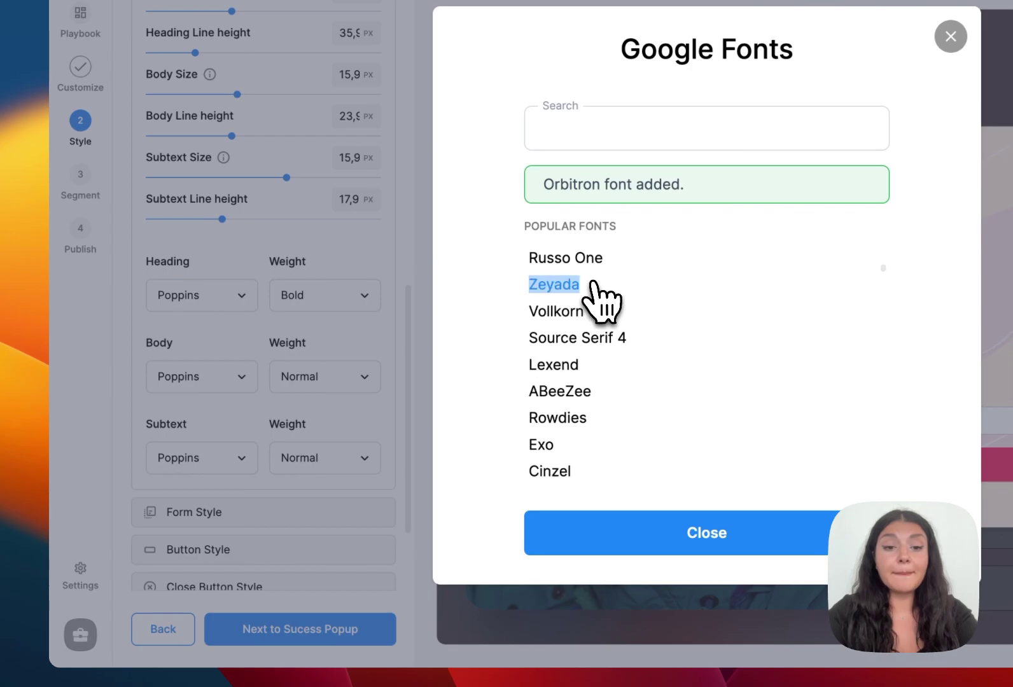
pyautogui.click(656, 528)
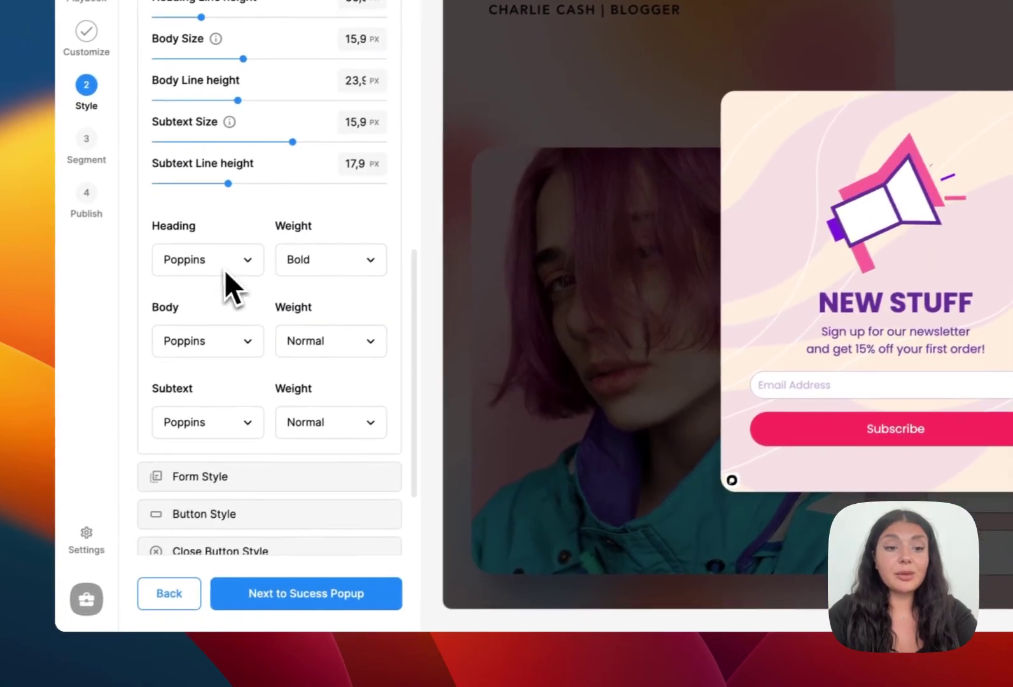
pyautogui.click(204, 290)
pyautogui.scroll(-3, 254, 446)
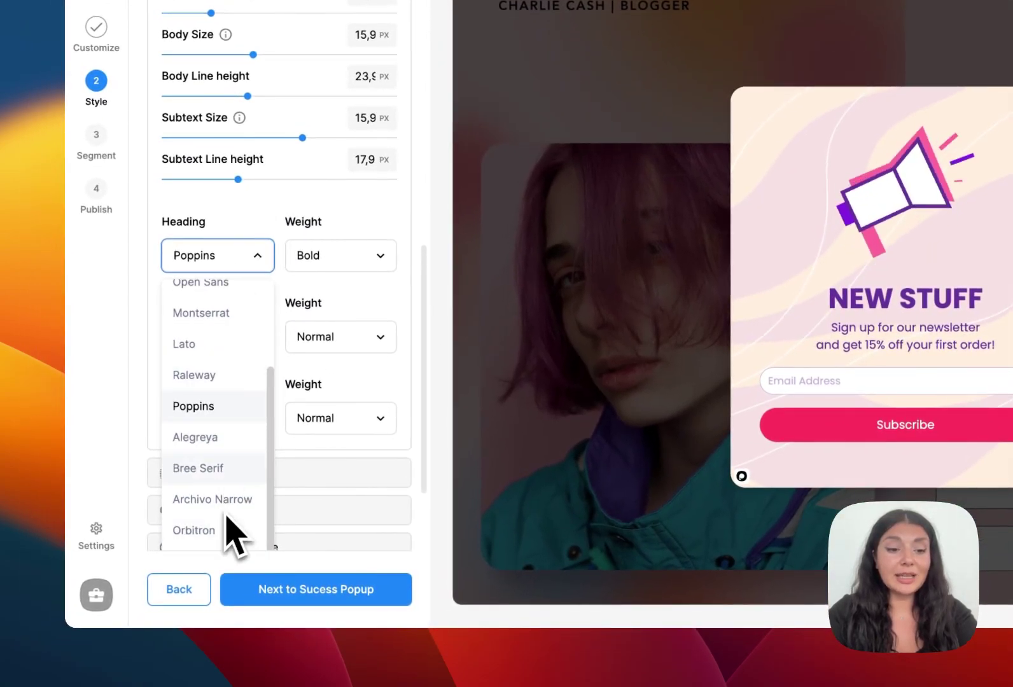
pyautogui.scroll(-4, 391, 328)
# Step: Keep the form shape Square and switch the close button to the circled-× style
pyautogui.click(315, 349)
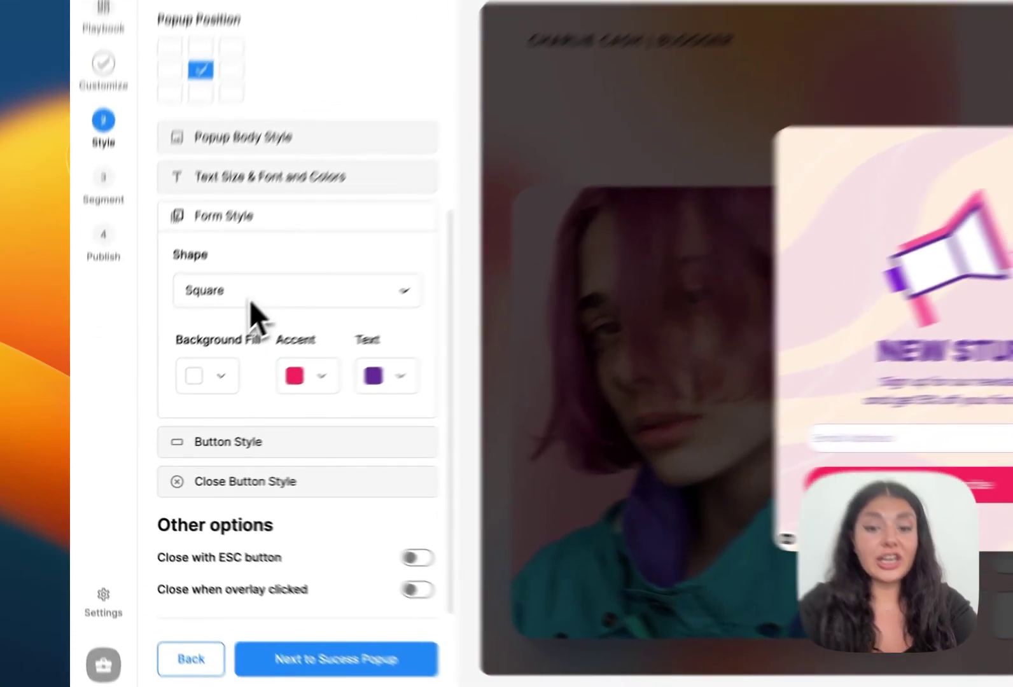
pyautogui.click(182, 360)
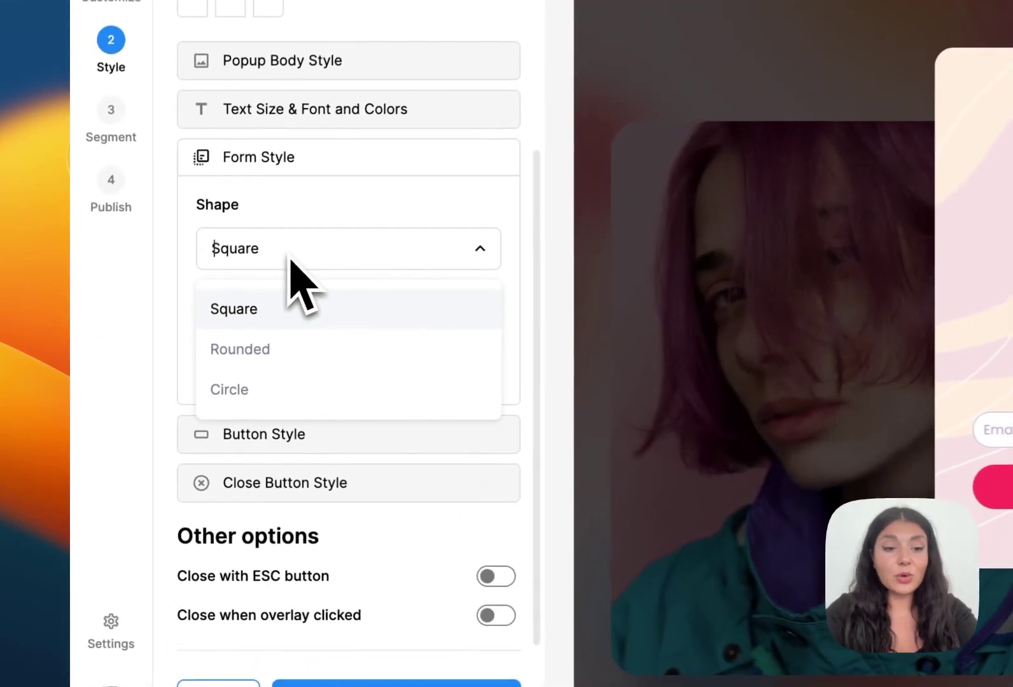
pyautogui.click(246, 357)
pyautogui.click(369, 433)
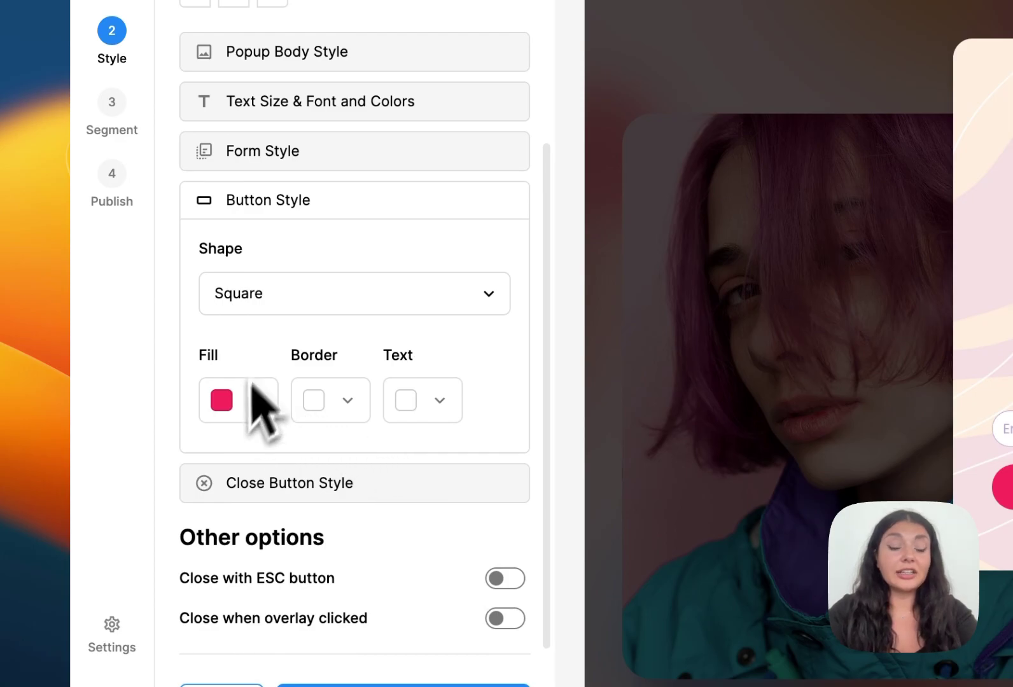
pyautogui.click(367, 483)
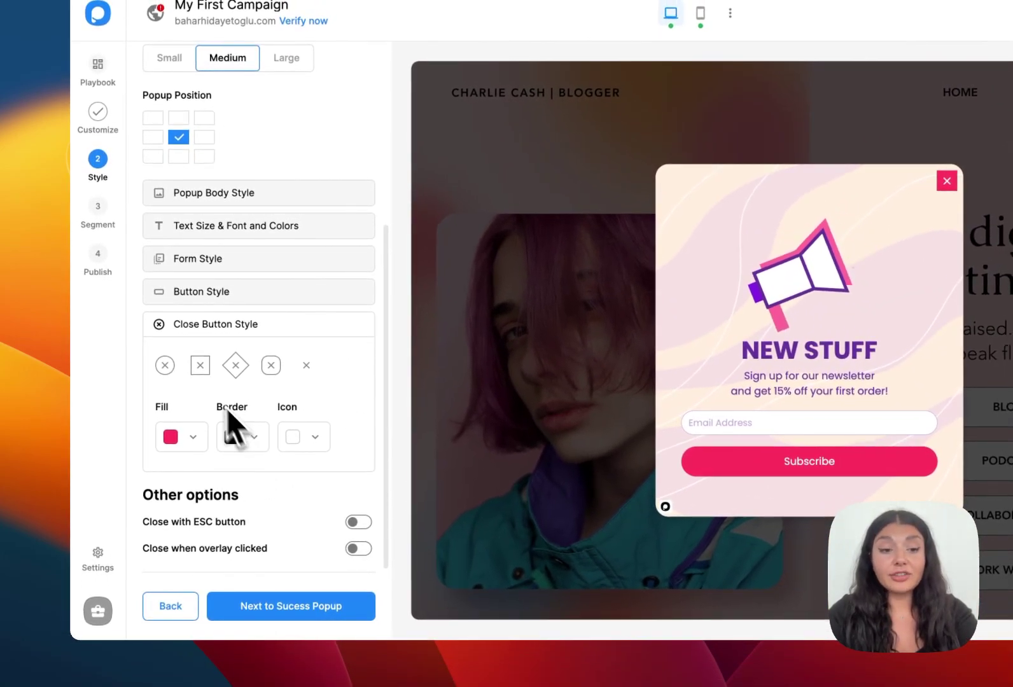
pyautogui.click(167, 367)
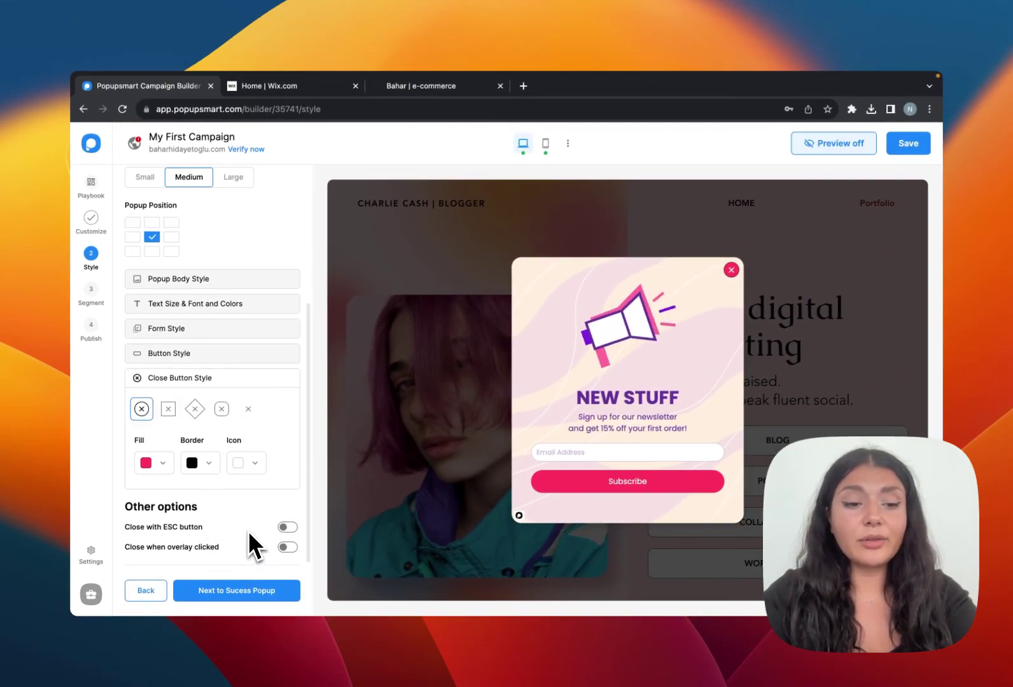
pyautogui.scroll(5, 248, 531)
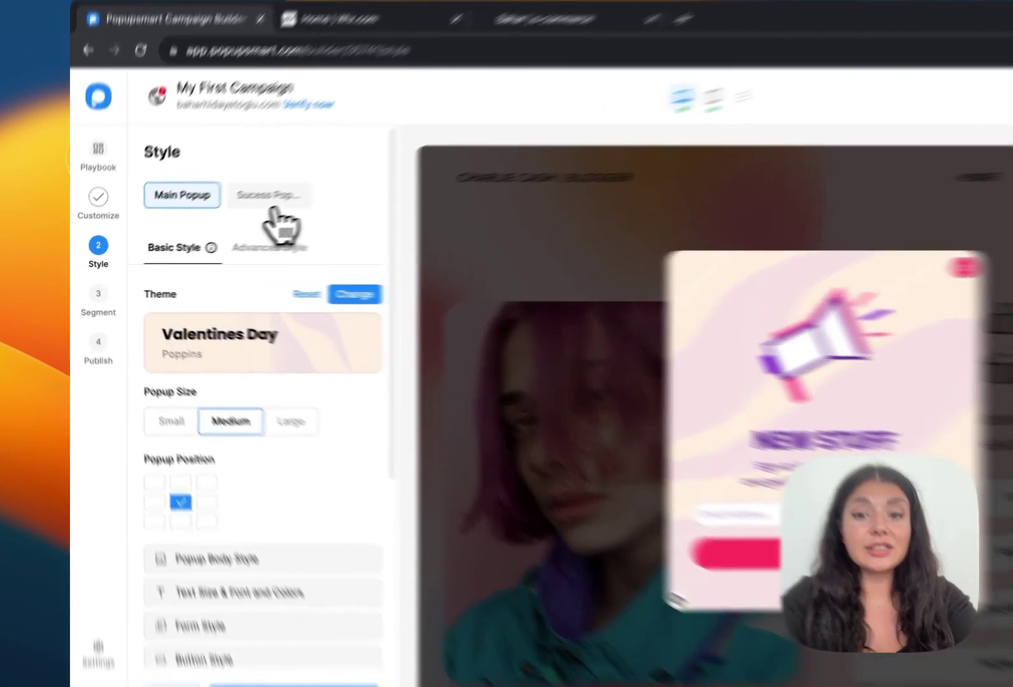
pyautogui.click(218, 222)
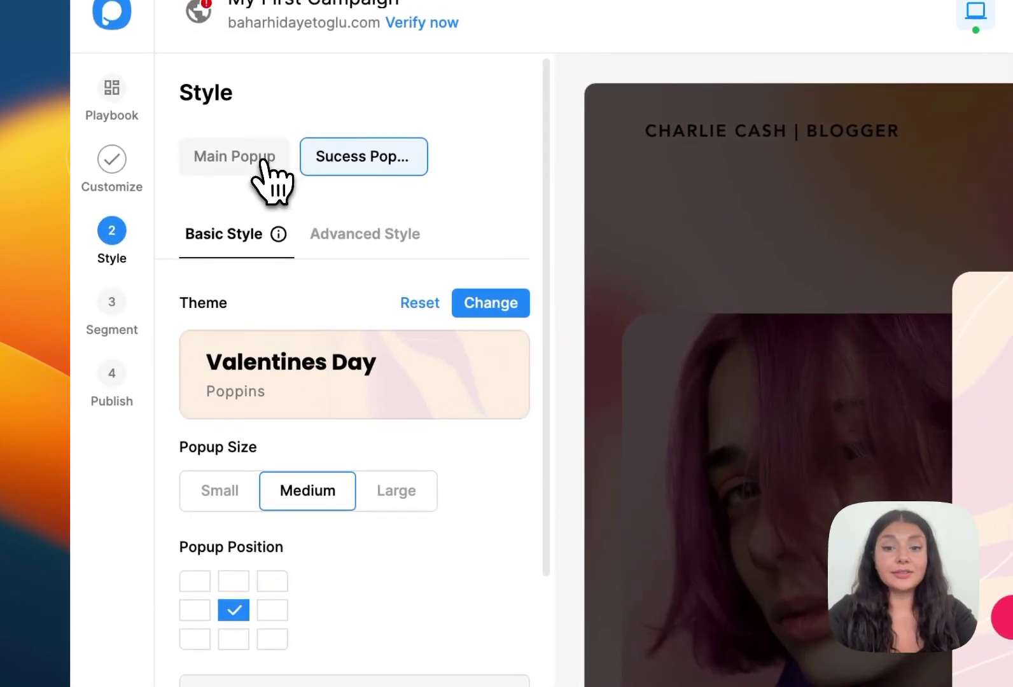
pyautogui.click(262, 160)
pyautogui.click(380, 239)
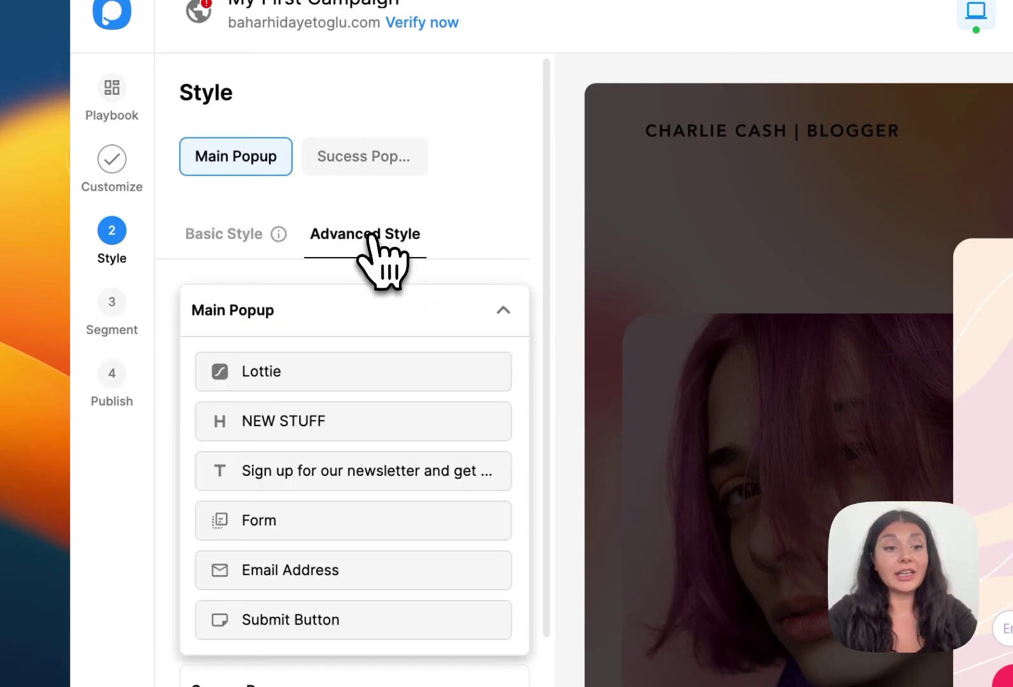
pyautogui.scroll(-5, 411, 418)
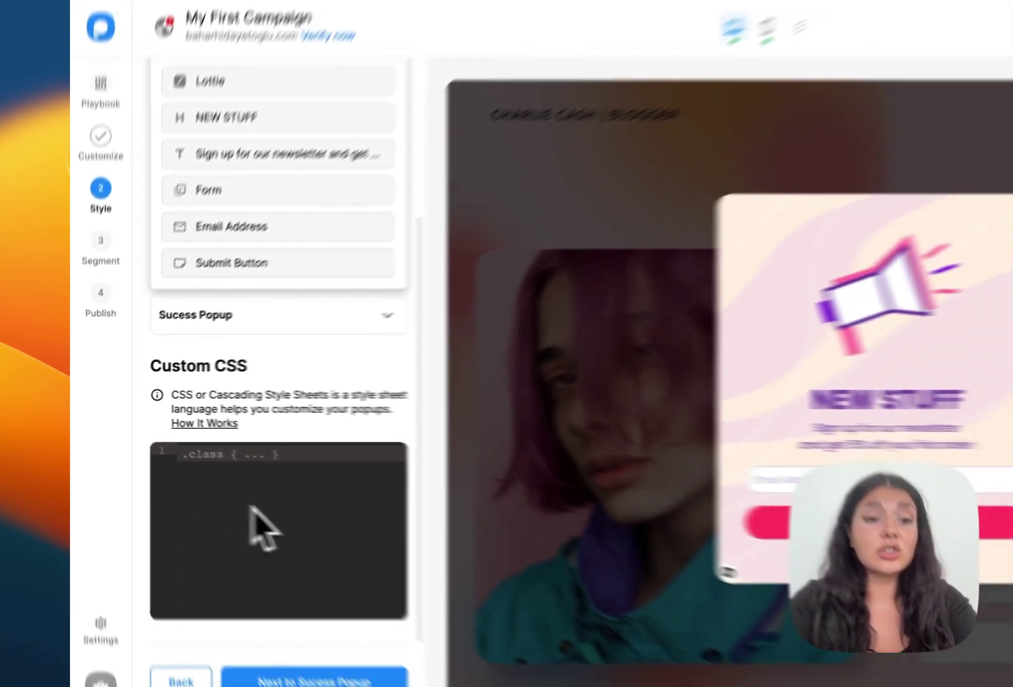
pyautogui.scroll(3, 258, 397)
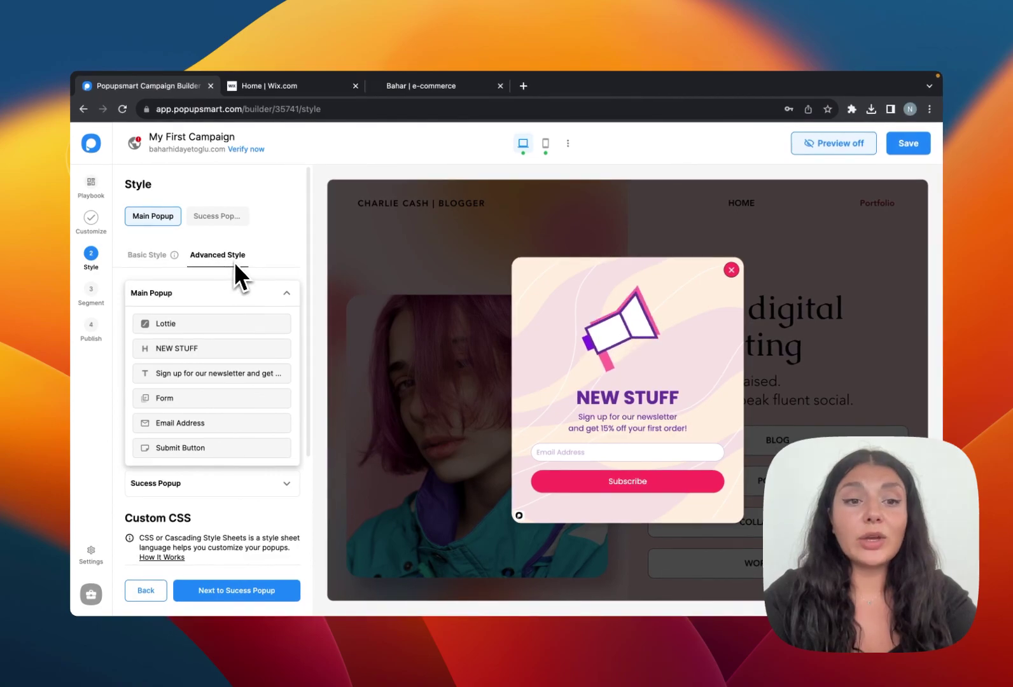
pyautogui.click(205, 351)
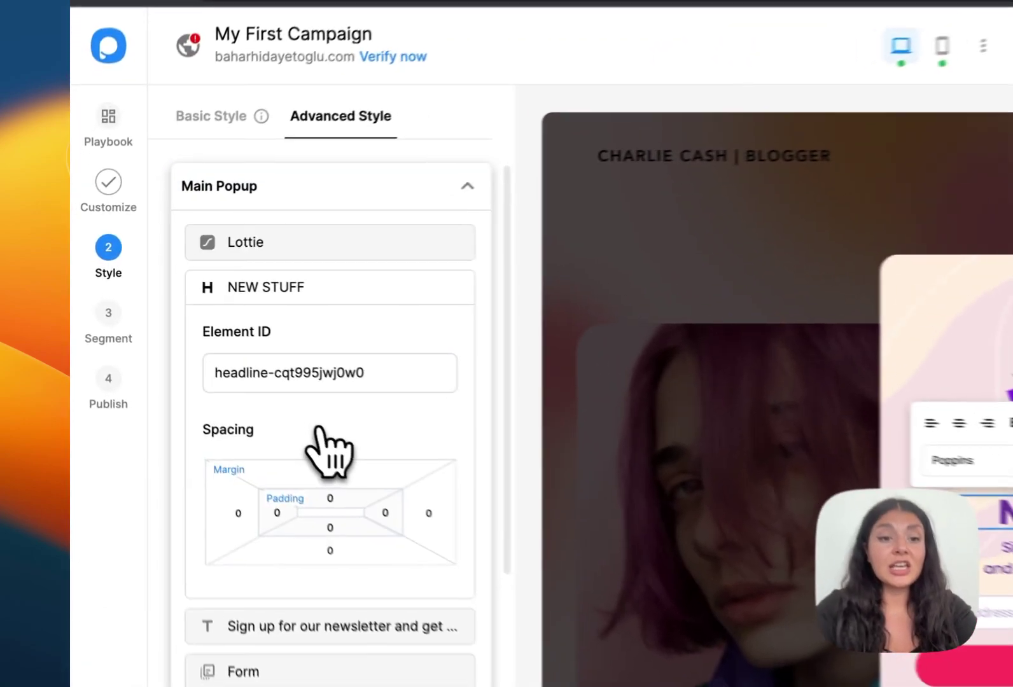
pyautogui.scroll(2, 205, 352)
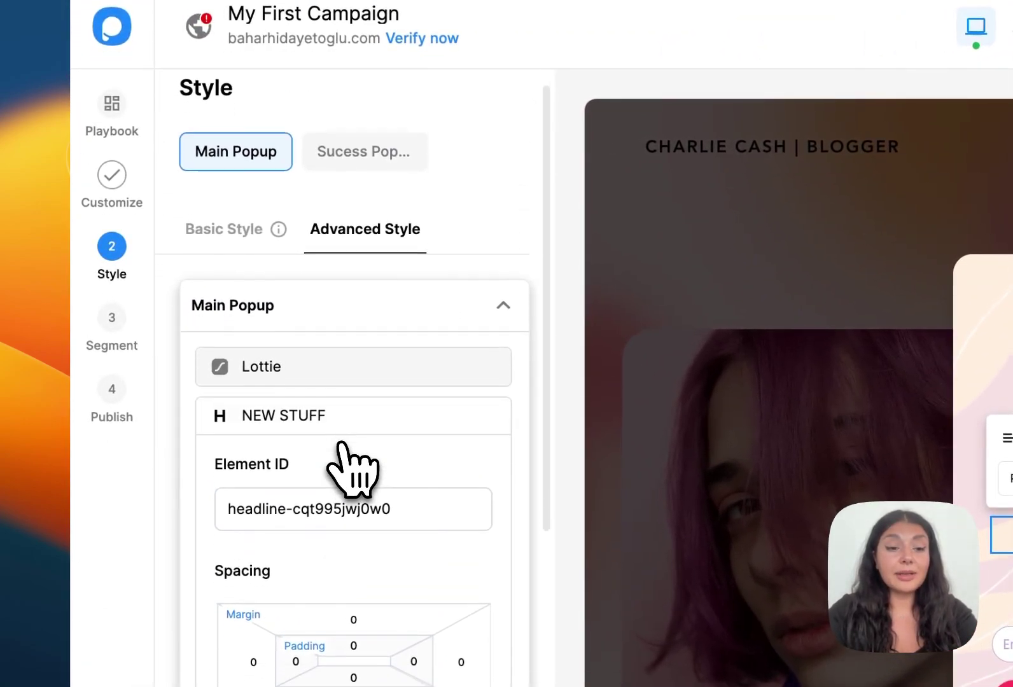
pyautogui.scroll(-4, 352, 468)
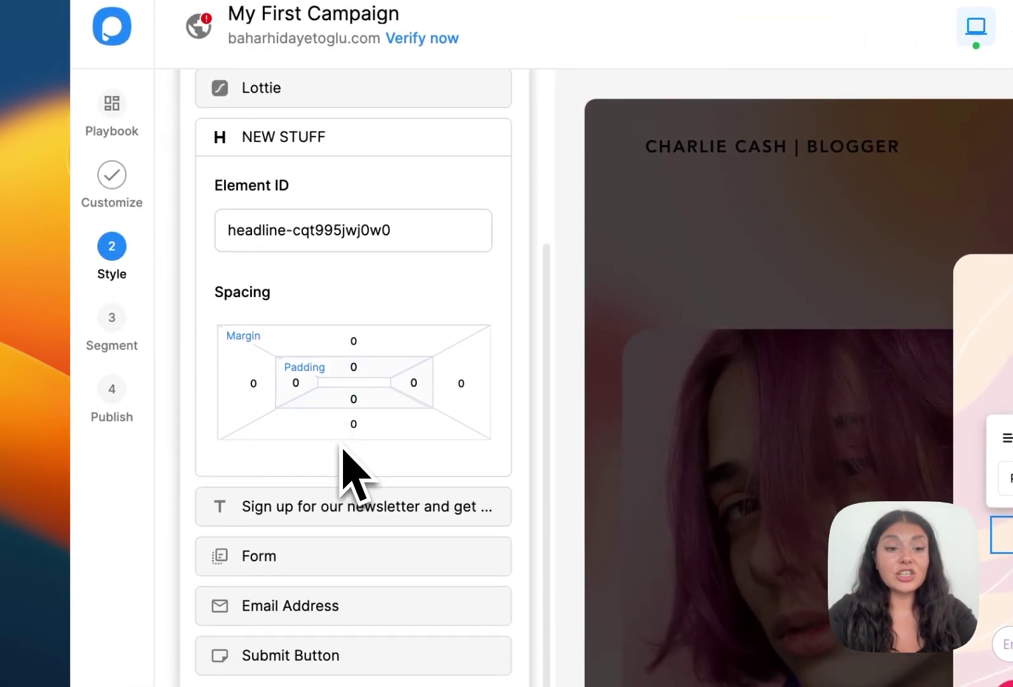
pyautogui.scroll(5, 344, 474)
pyautogui.click(245, 251)
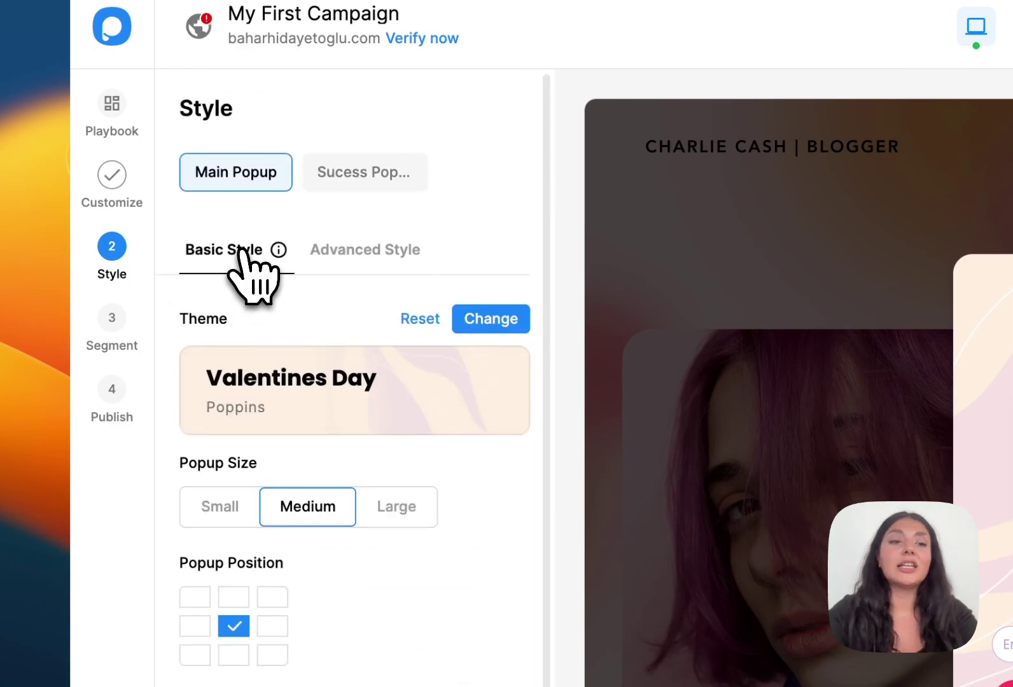
# Step: Go to the Segment step, browse replacement segments, and view My Segments with its 'Create your own rules' option
pyautogui.click(113, 327)
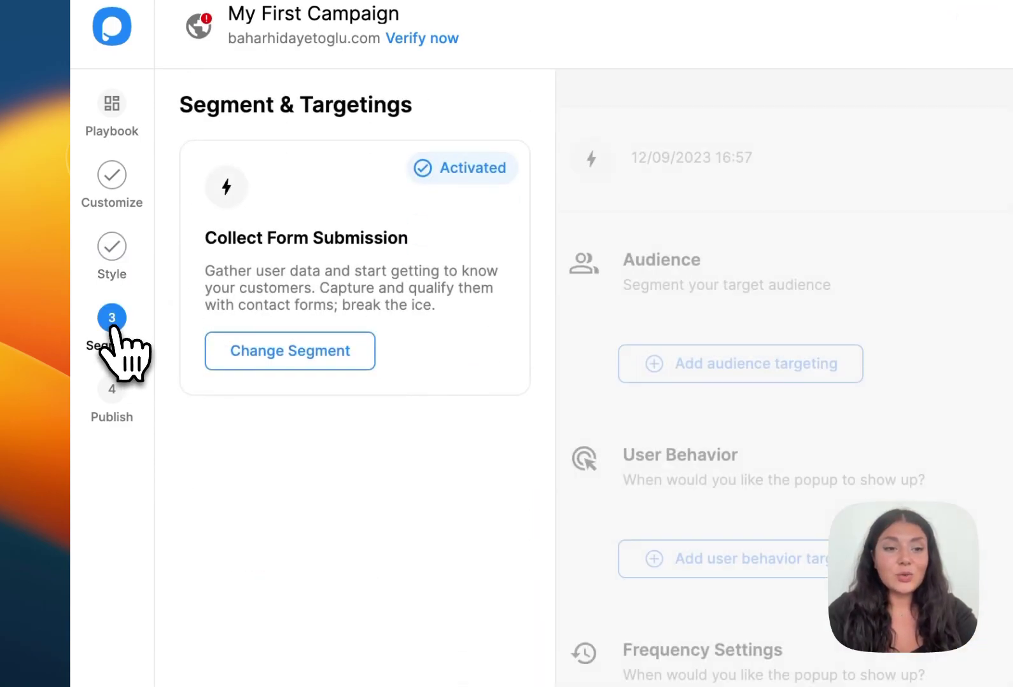
pyautogui.click(297, 354)
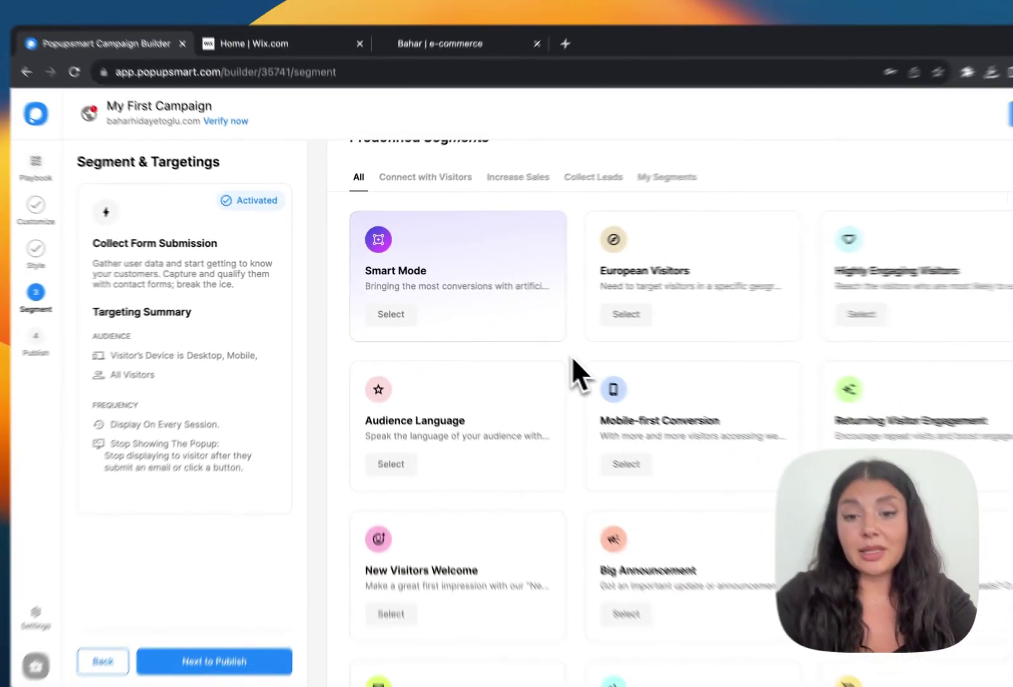
pyautogui.scroll(-3, 572, 355)
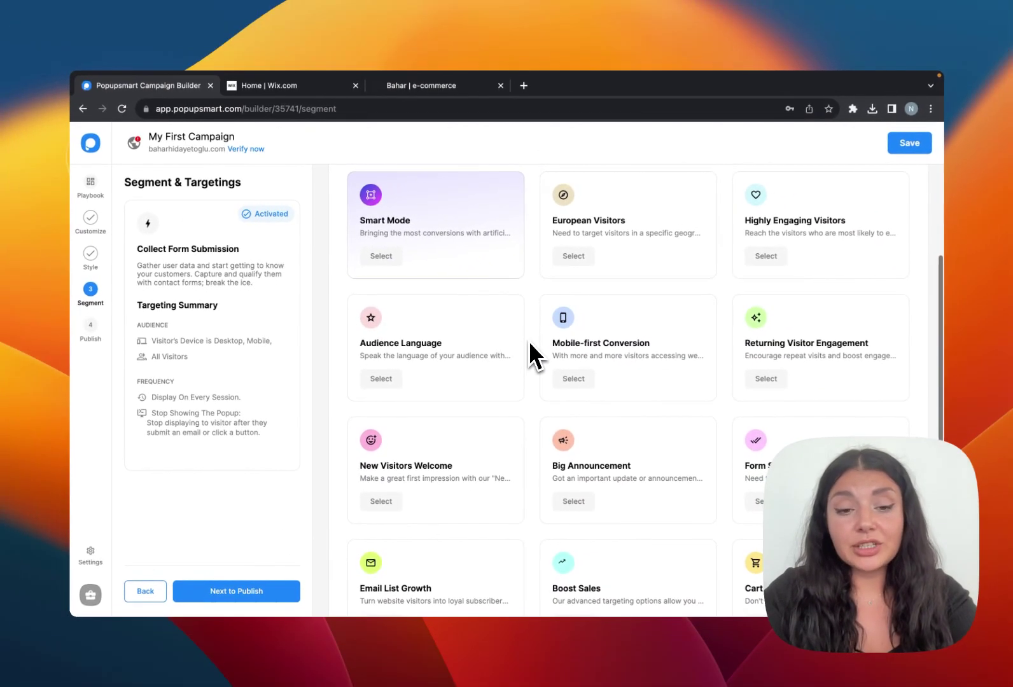
pyautogui.scroll(-1, 529, 342)
pyautogui.scroll(1, 530, 342)
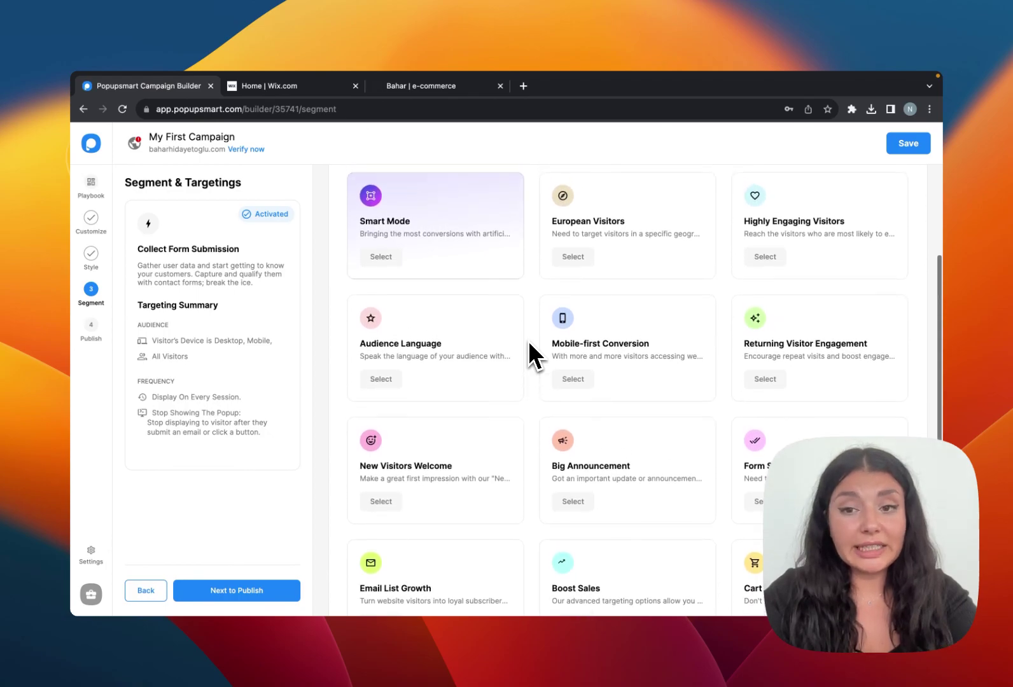
pyautogui.scroll(2, 529, 347)
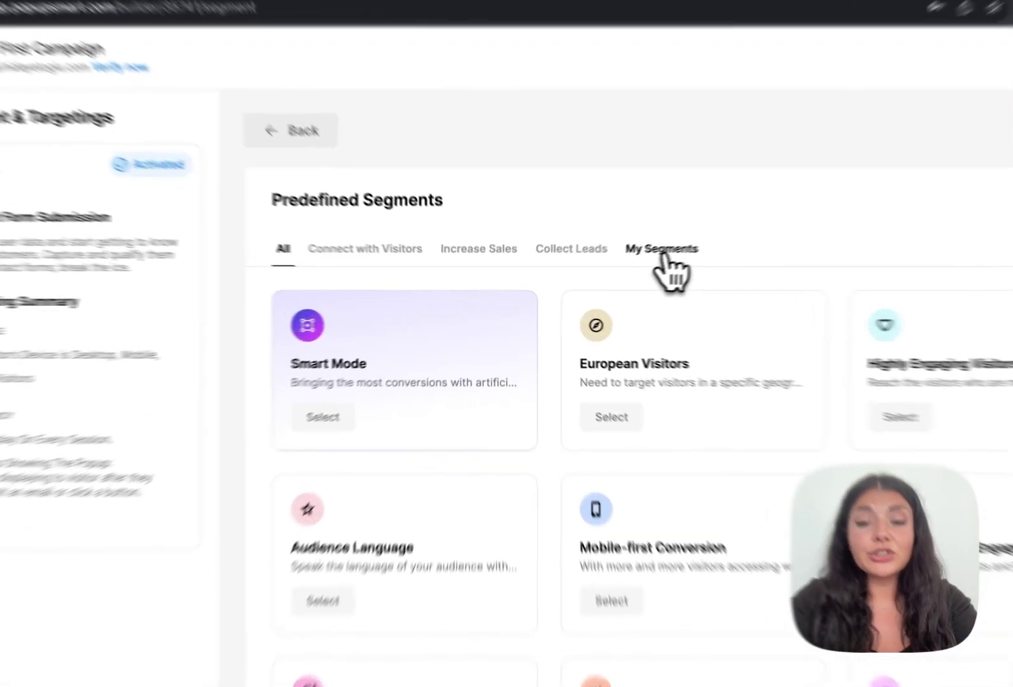
pyautogui.click(610, 271)
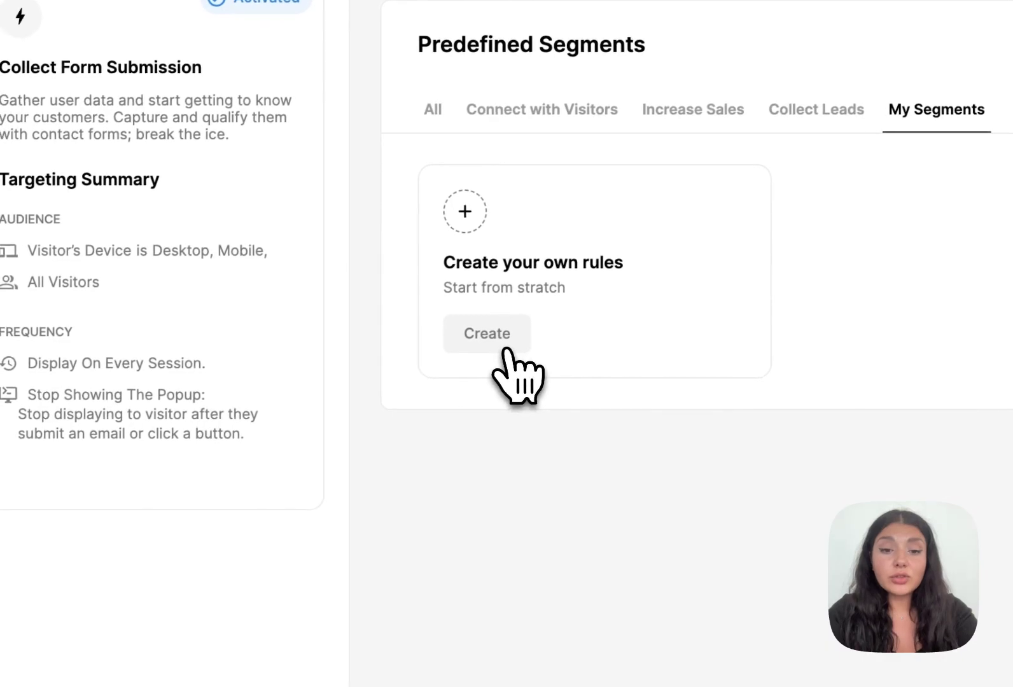
# Step: Create a custom segment with Mobile devices excluded and URL Targeting set back to all pages
pyautogui.click(506, 348)
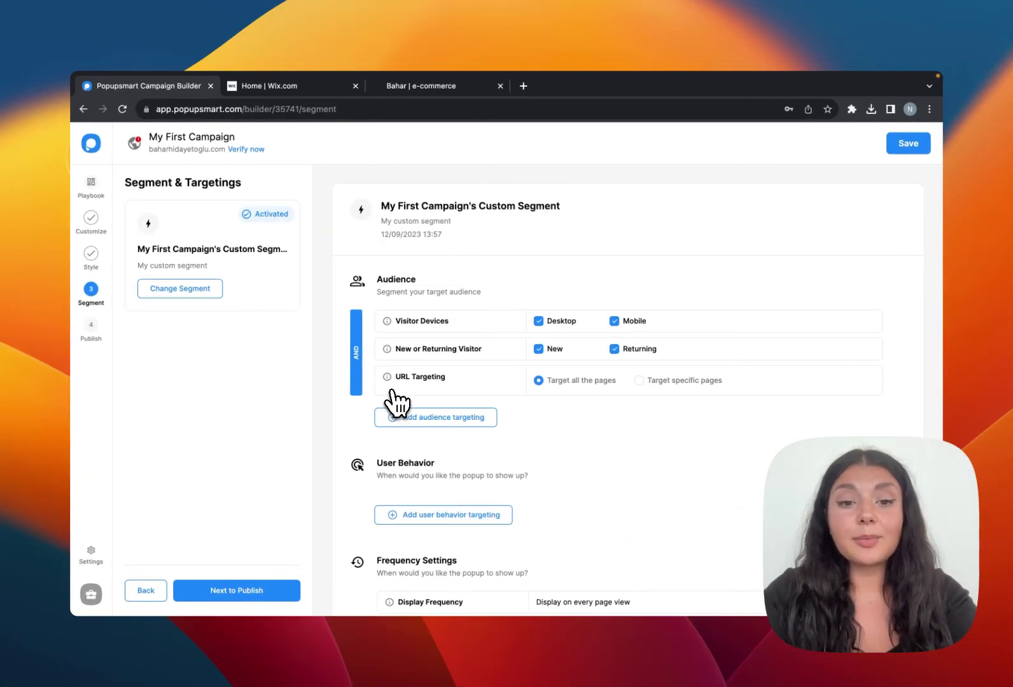
pyautogui.scroll(-3, 558, 312)
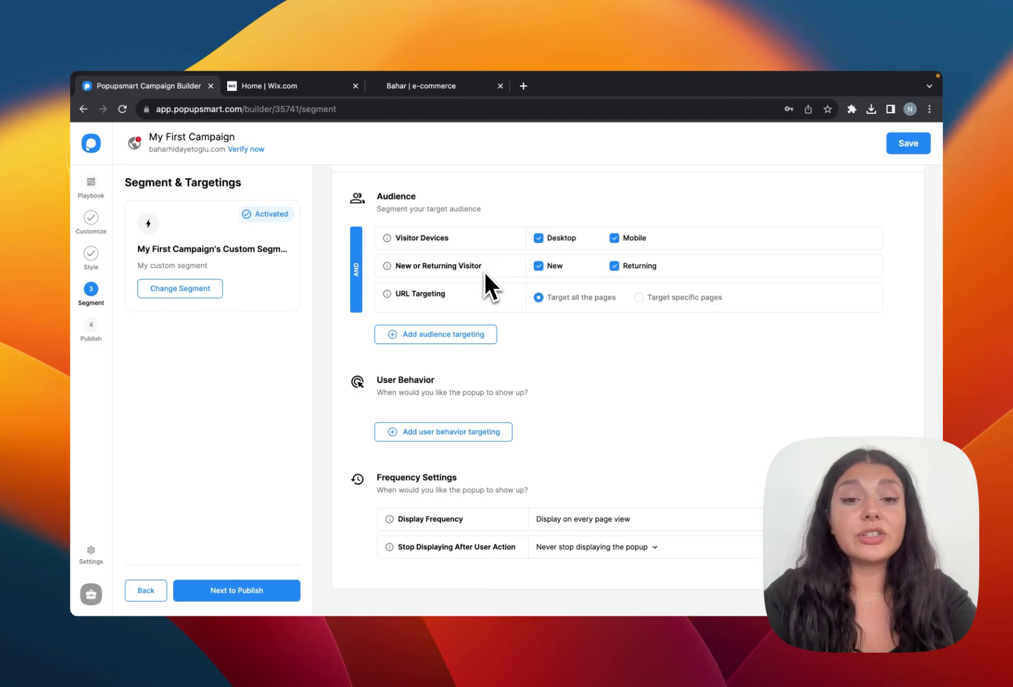
pyautogui.scroll(2, 539, 252)
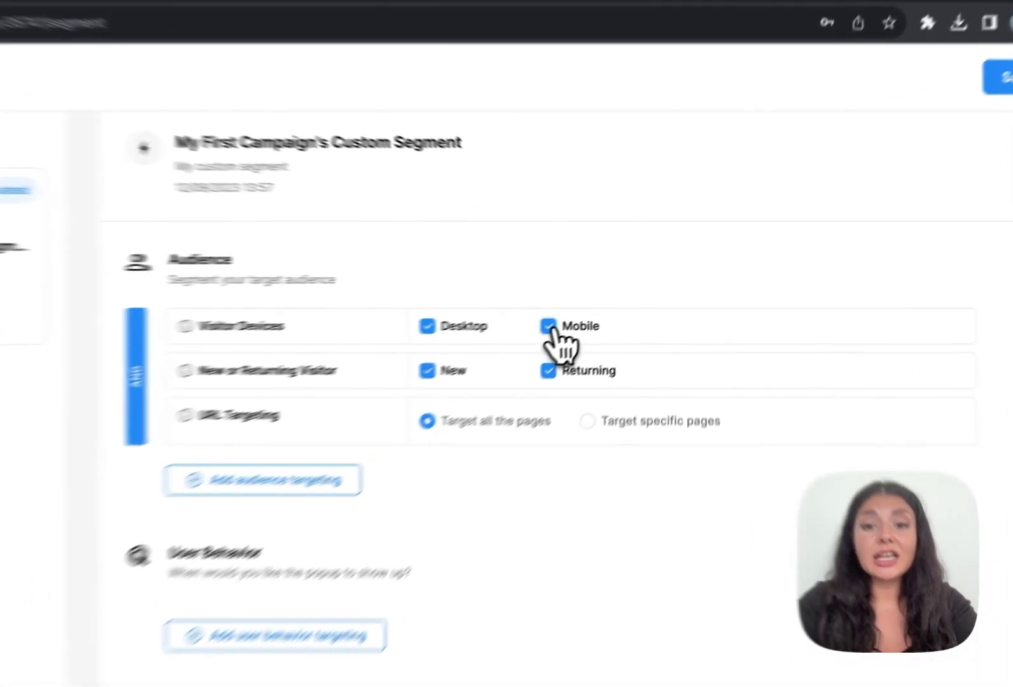
pyautogui.click(615, 300)
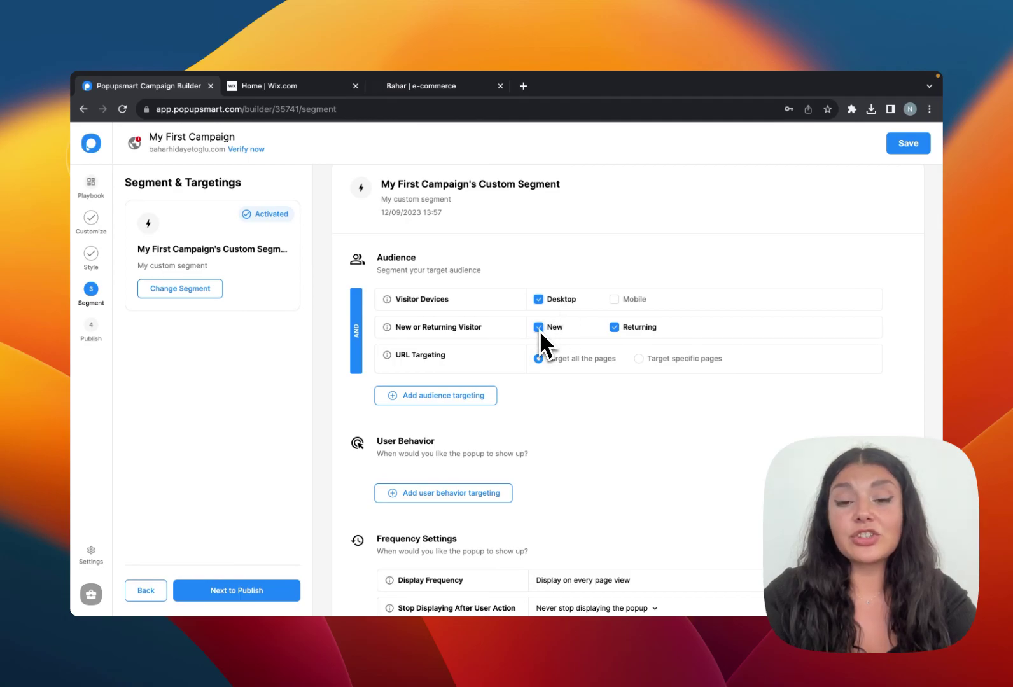
pyautogui.scroll(-1, 614, 334)
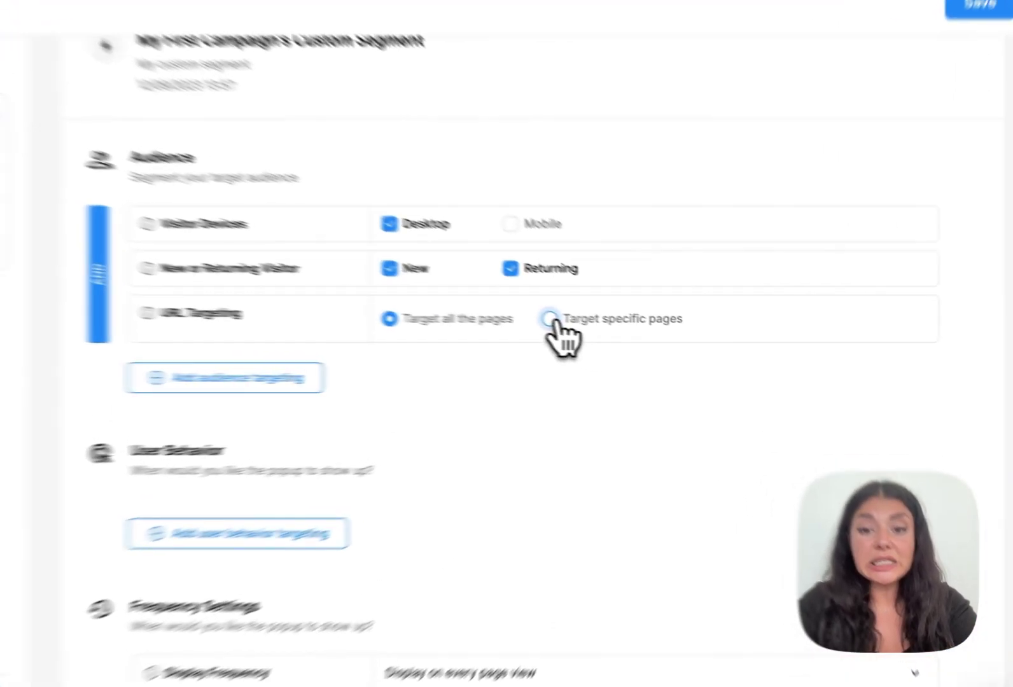
pyautogui.click(639, 341)
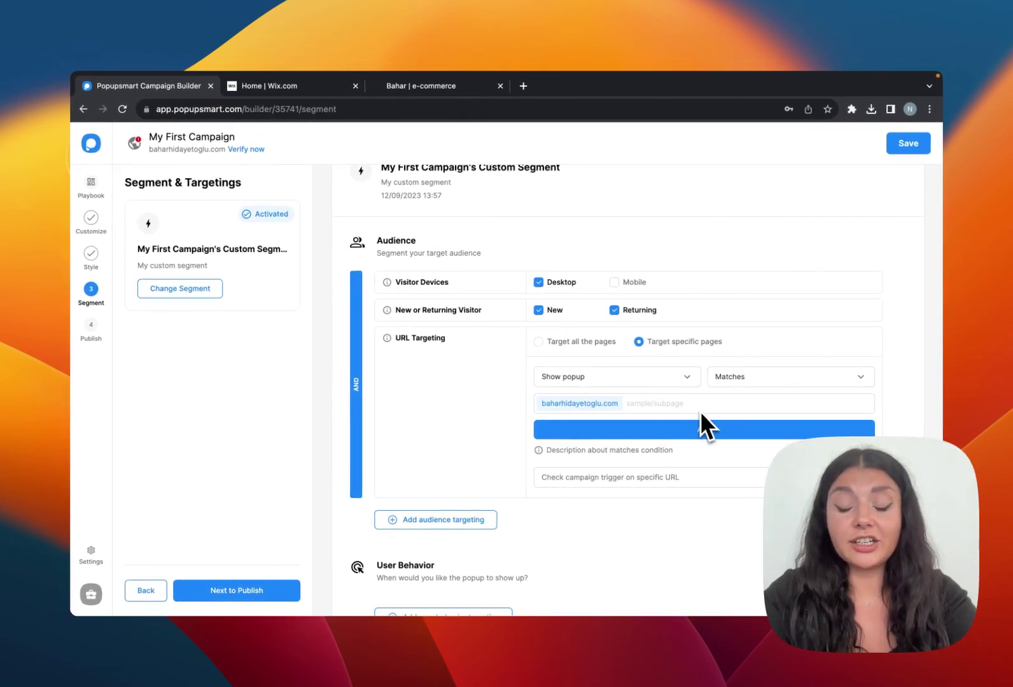
pyautogui.click(539, 342)
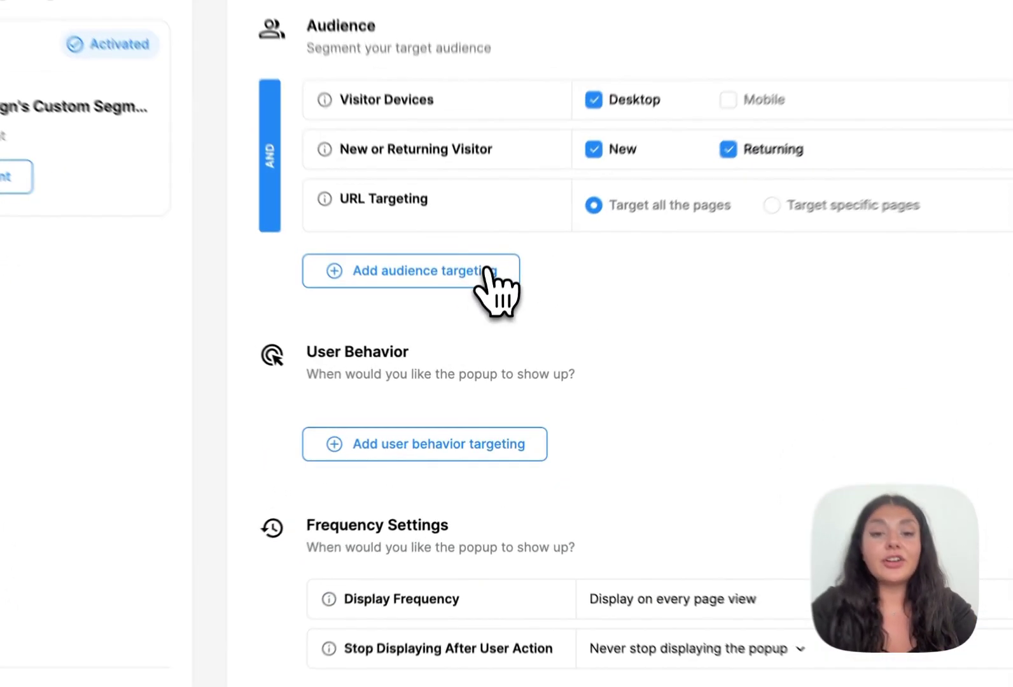
pyautogui.click(480, 342)
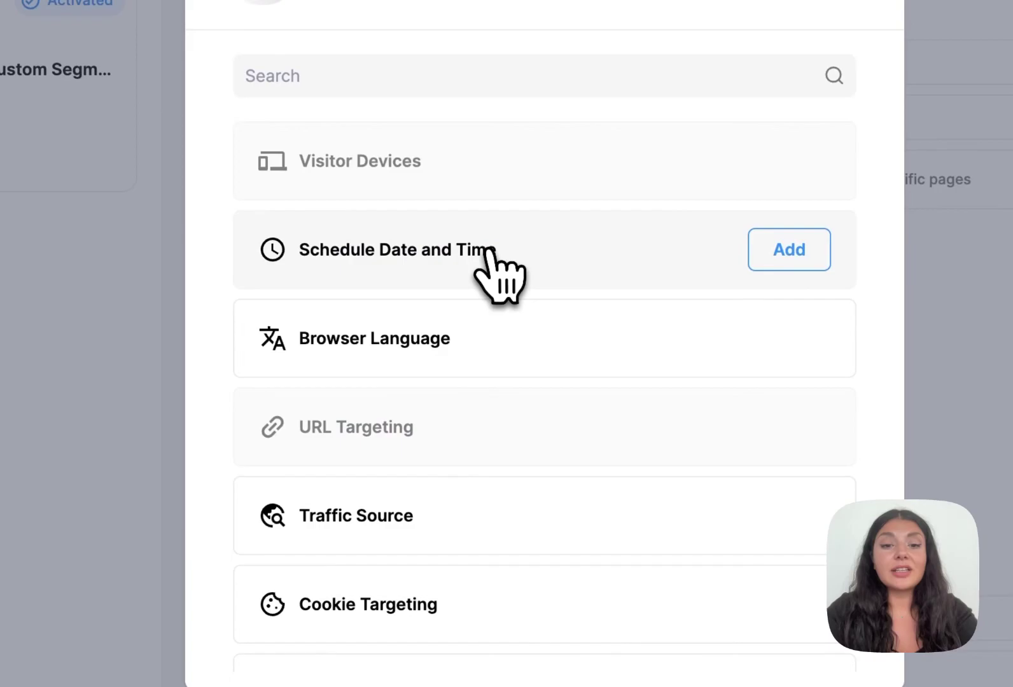
pyautogui.scroll(-5, 529, 446)
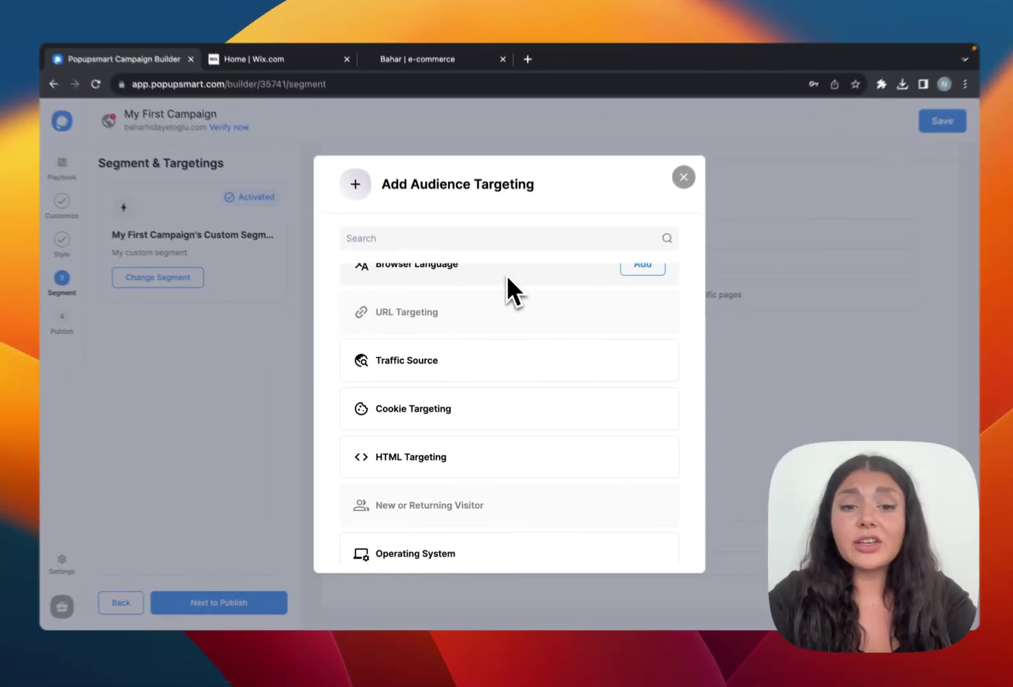
pyautogui.scroll(-5, 563, 360)
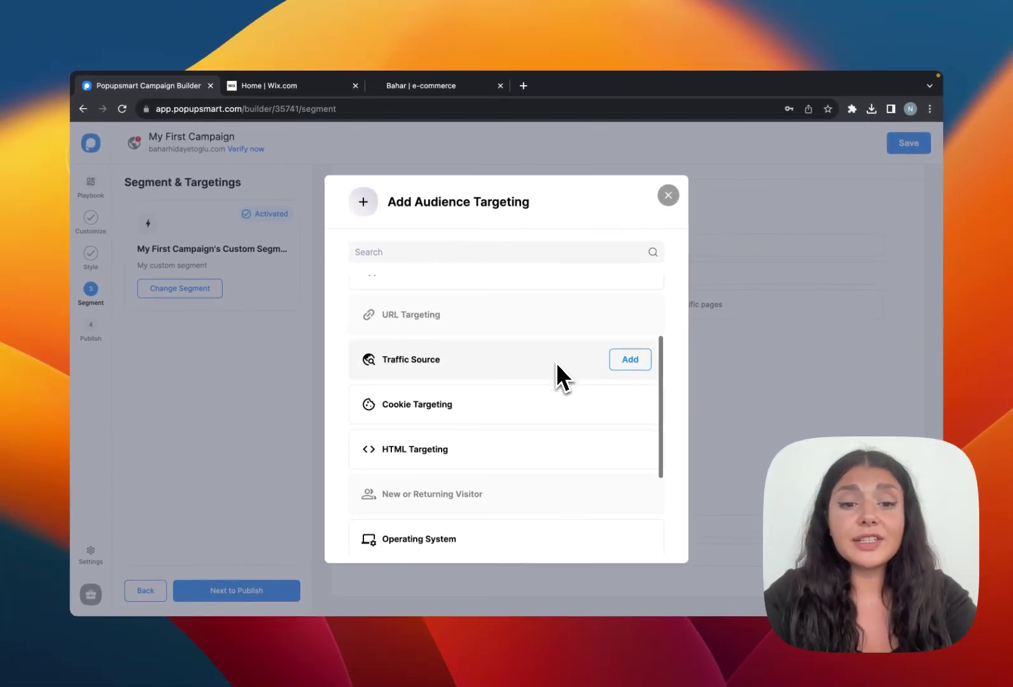
pyautogui.moveTo(569, 420)
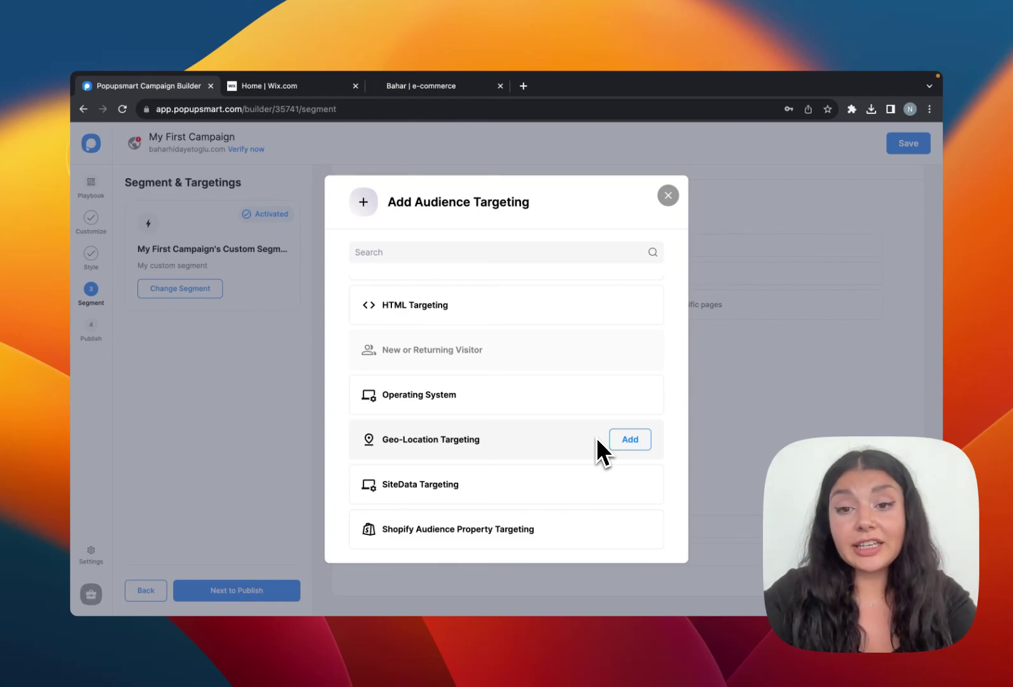
pyautogui.click(667, 195)
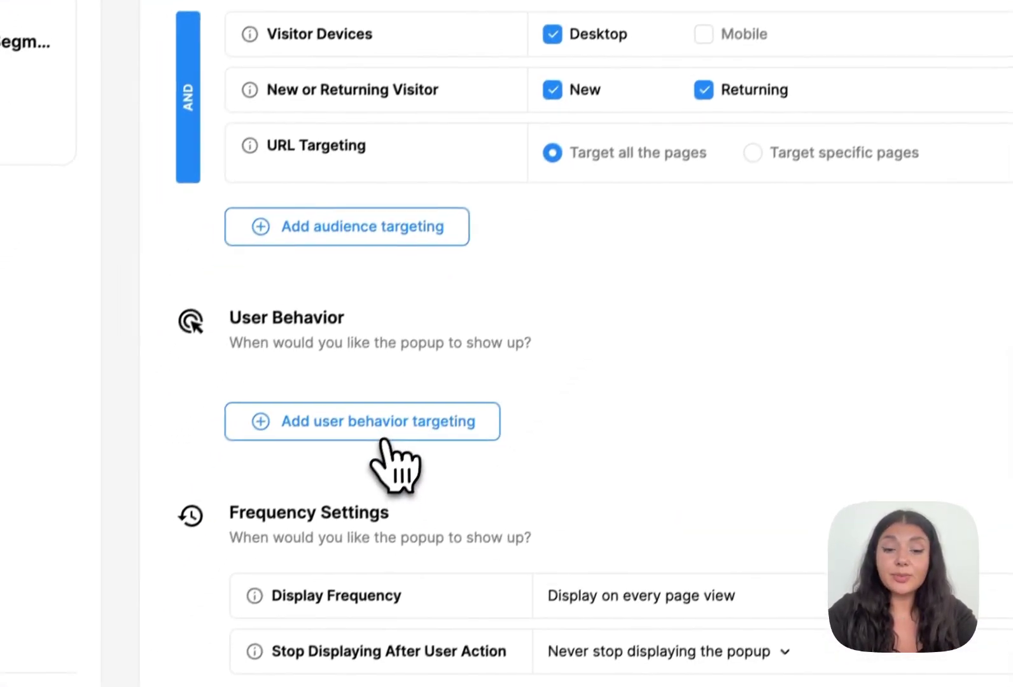
pyautogui.click(279, 571)
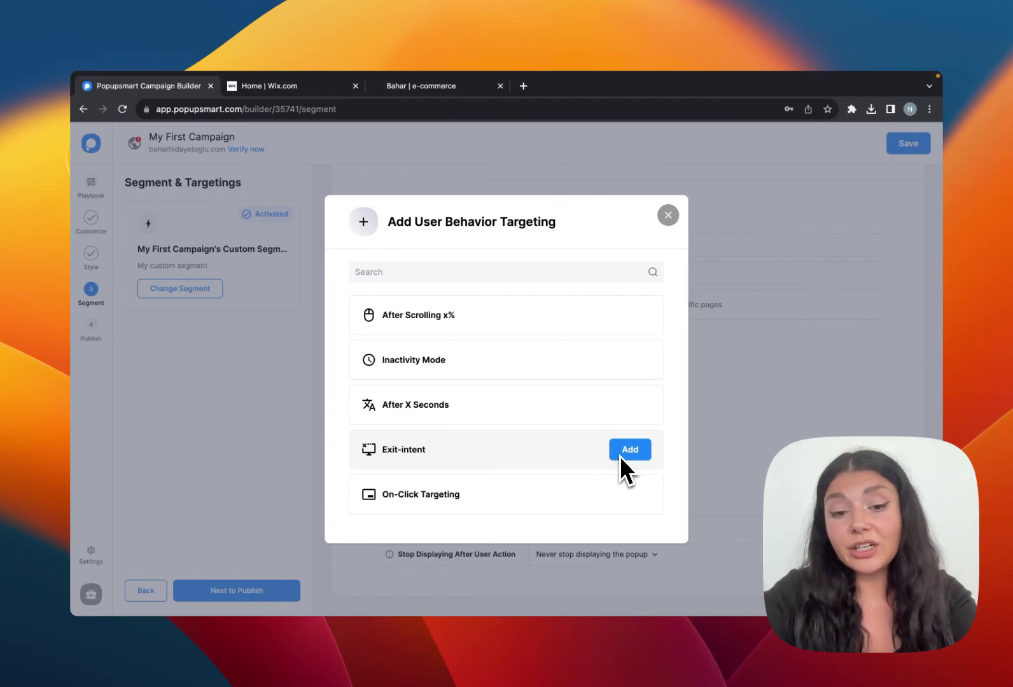
pyautogui.click(666, 216)
# Step: Choose how often the popup displays and when it stops displaying
pyautogui.scroll(-1, 621, 378)
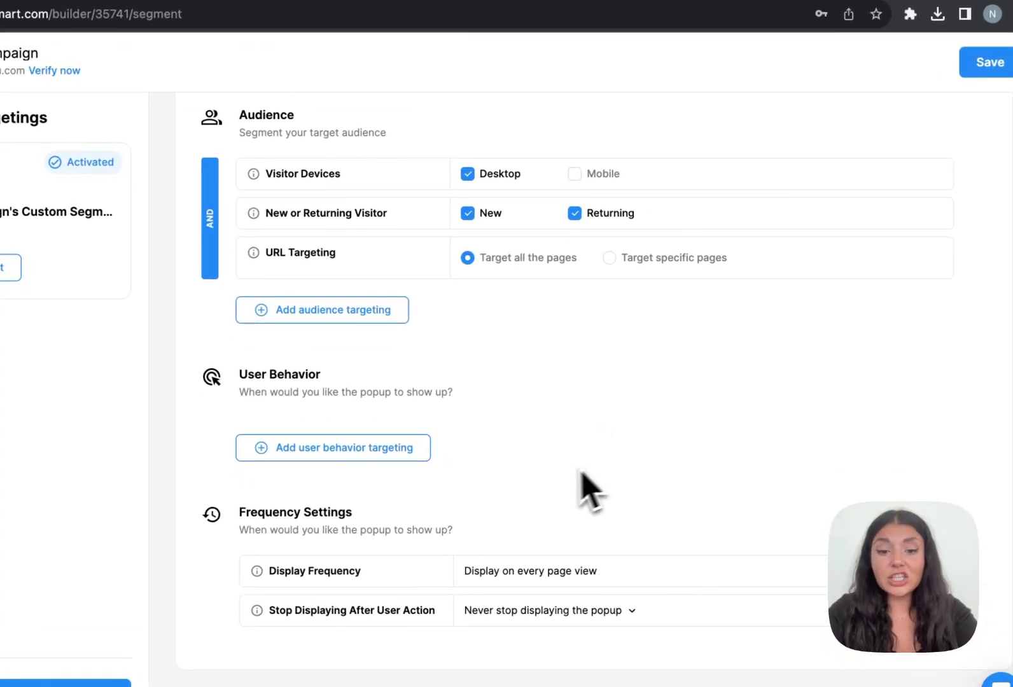
pyautogui.click(491, 573)
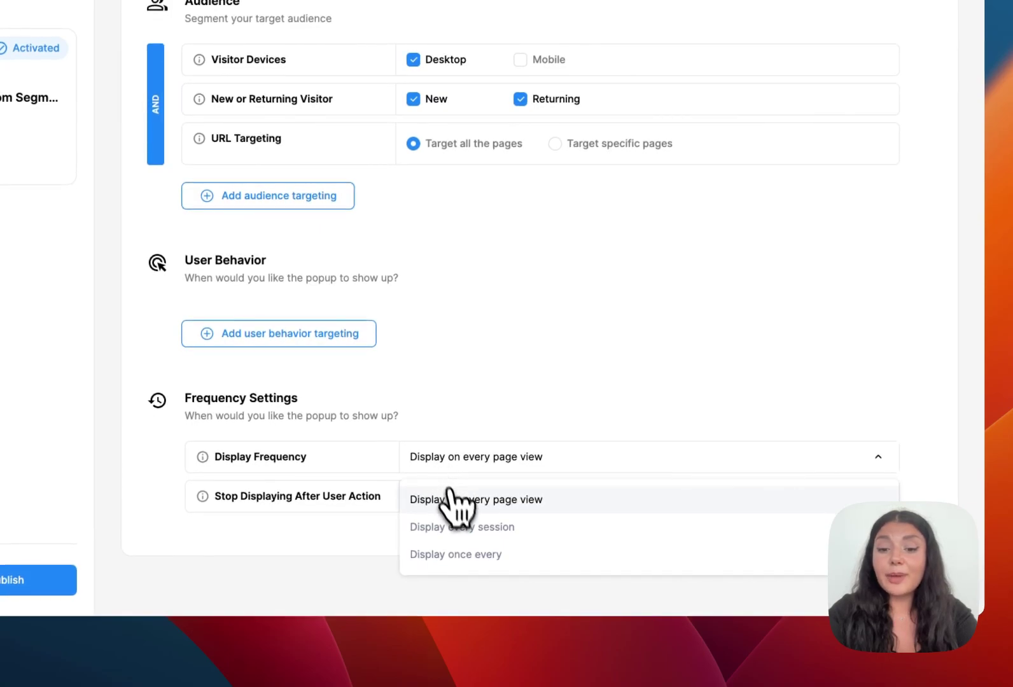
pyautogui.click(476, 555)
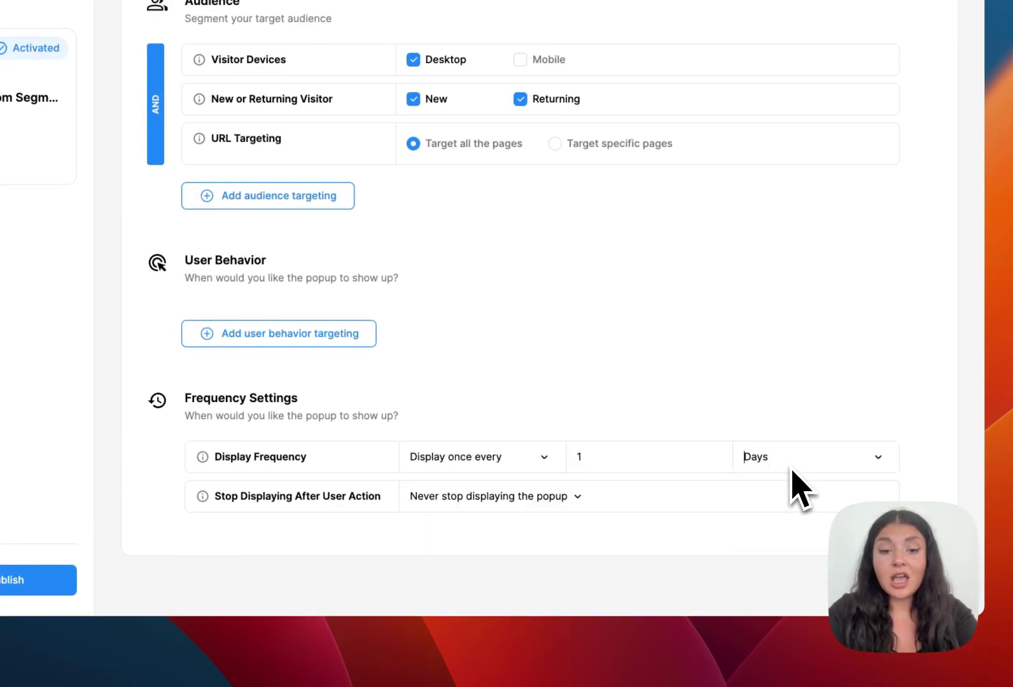
pyautogui.click(505, 498)
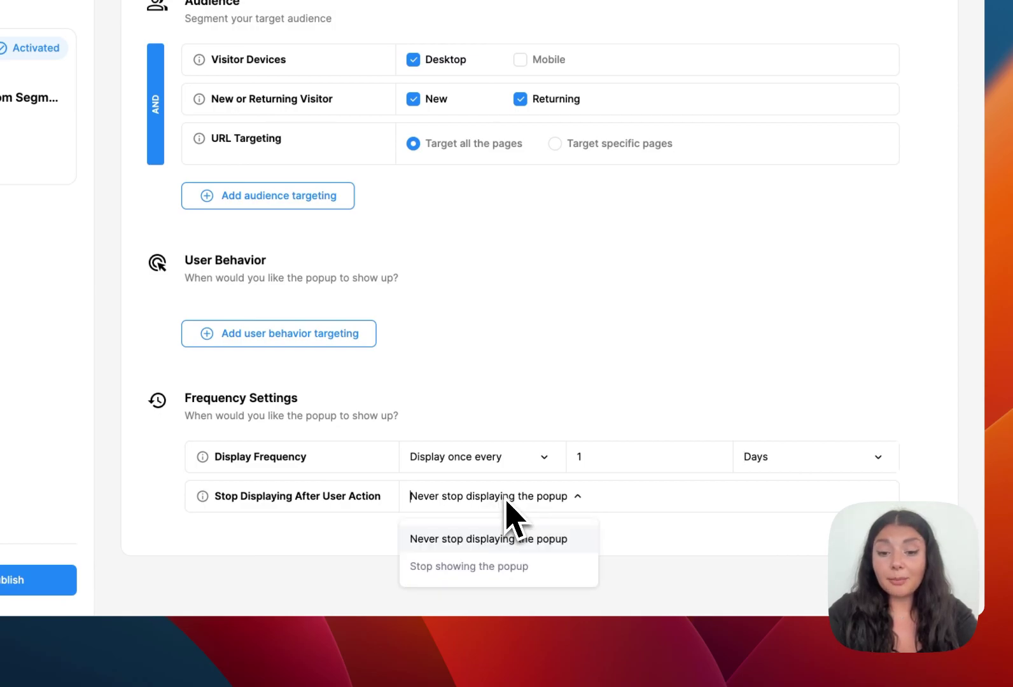
pyautogui.click(513, 567)
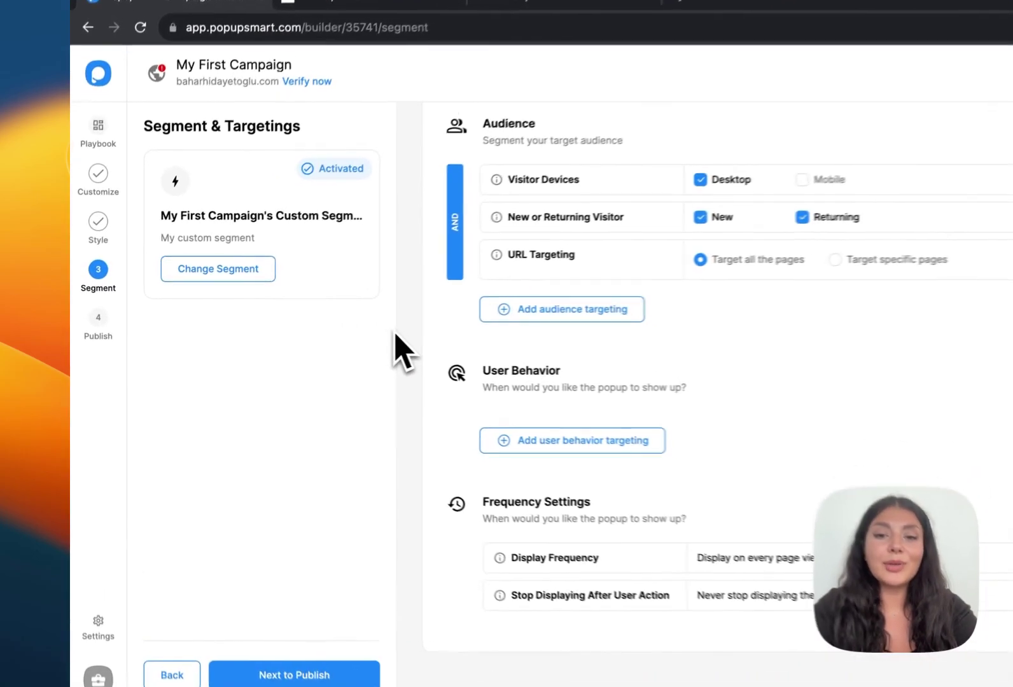
# Step: Save the targeting changes, move to the Publish step, and check the Targeting Summary
pyautogui.click(107, 330)
pyautogui.click(760, 480)
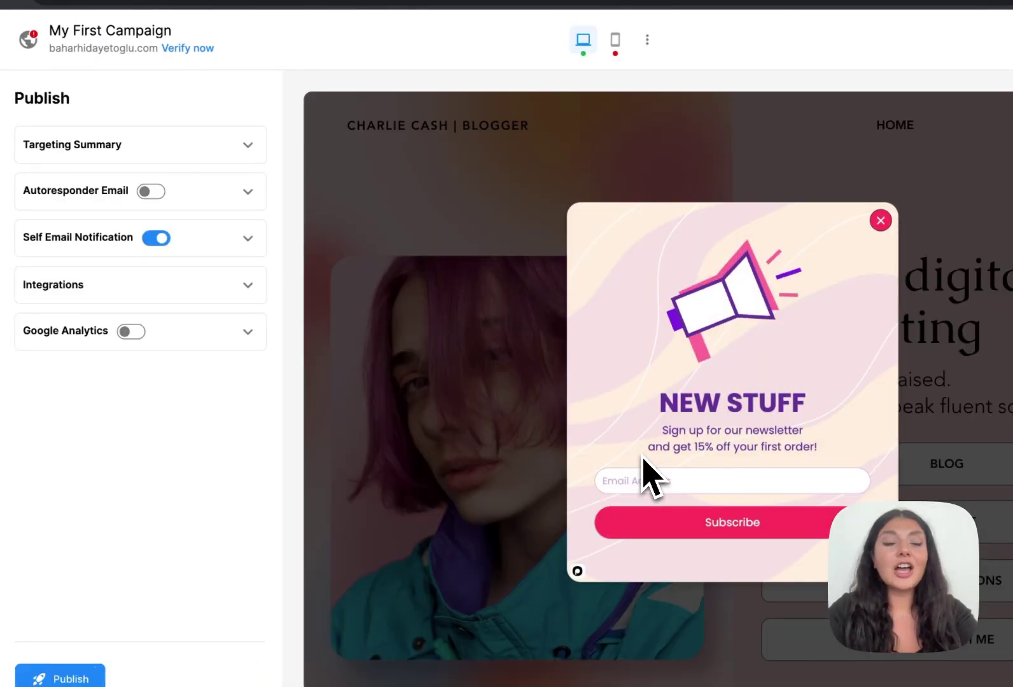
pyautogui.click(212, 157)
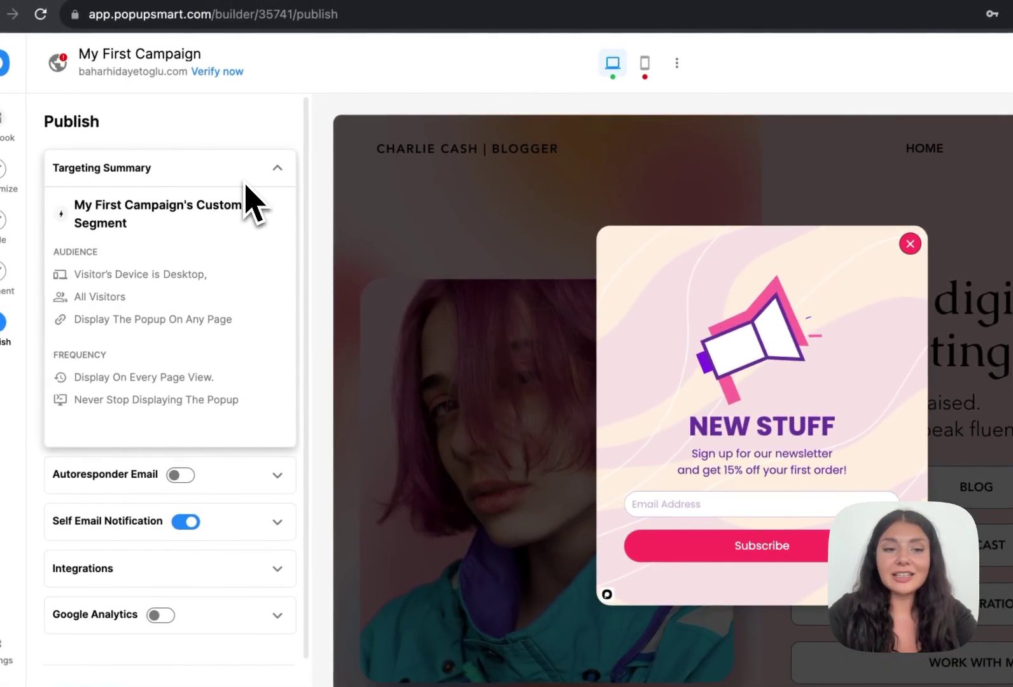
pyautogui.click(216, 159)
# Step: Review the Autoresponder Email editor and close it, leaving the autoresponder off
pyautogui.click(259, 221)
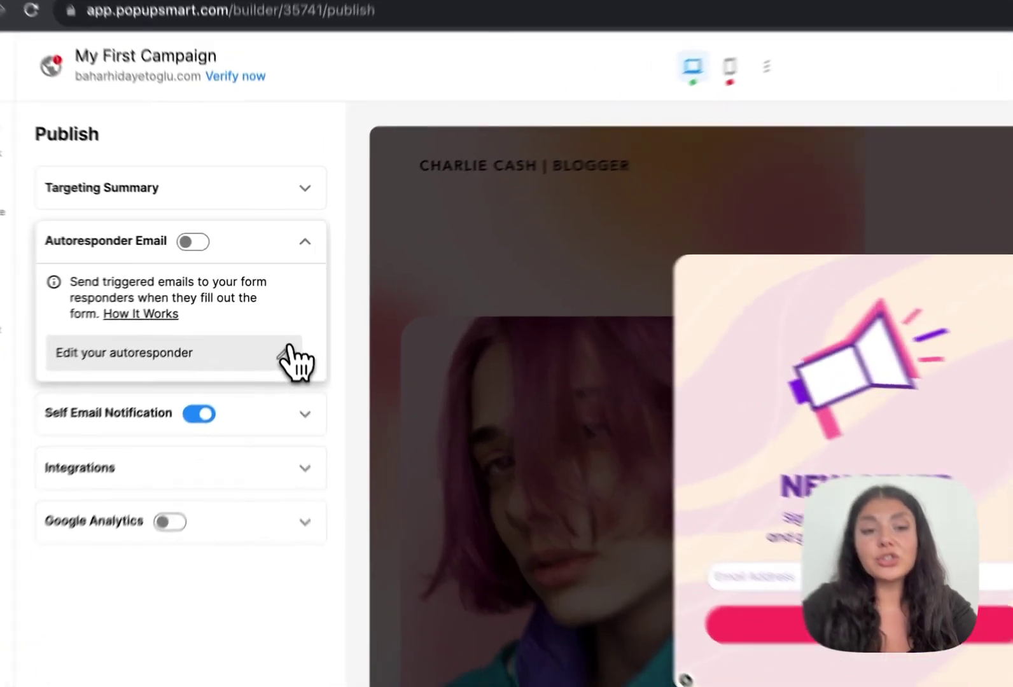
pyautogui.click(280, 316)
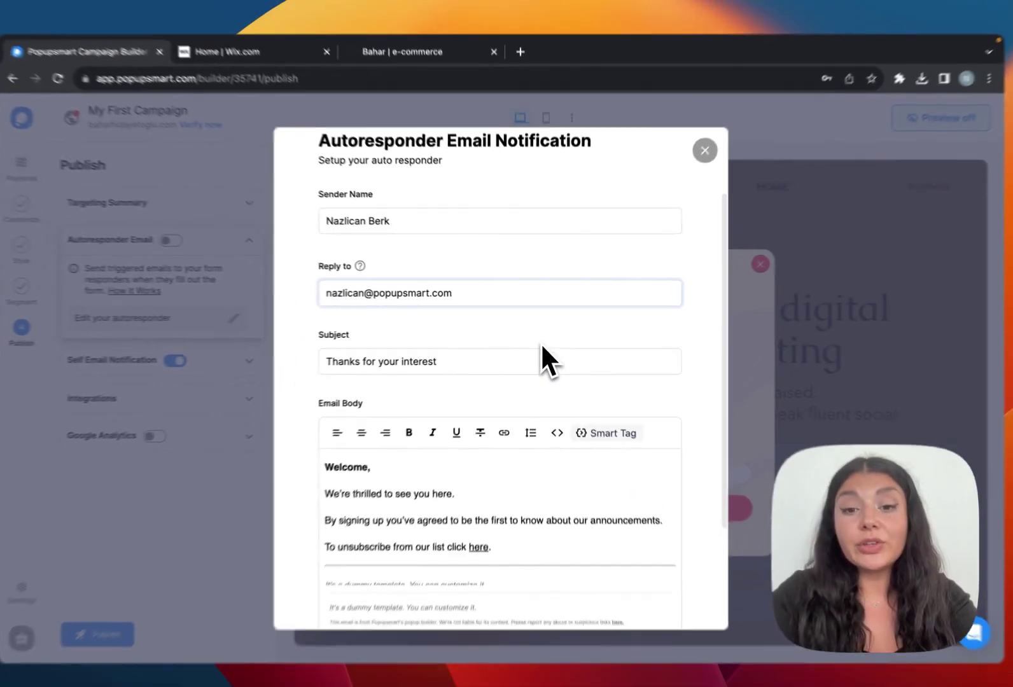
pyautogui.scroll(-2, 601, 547)
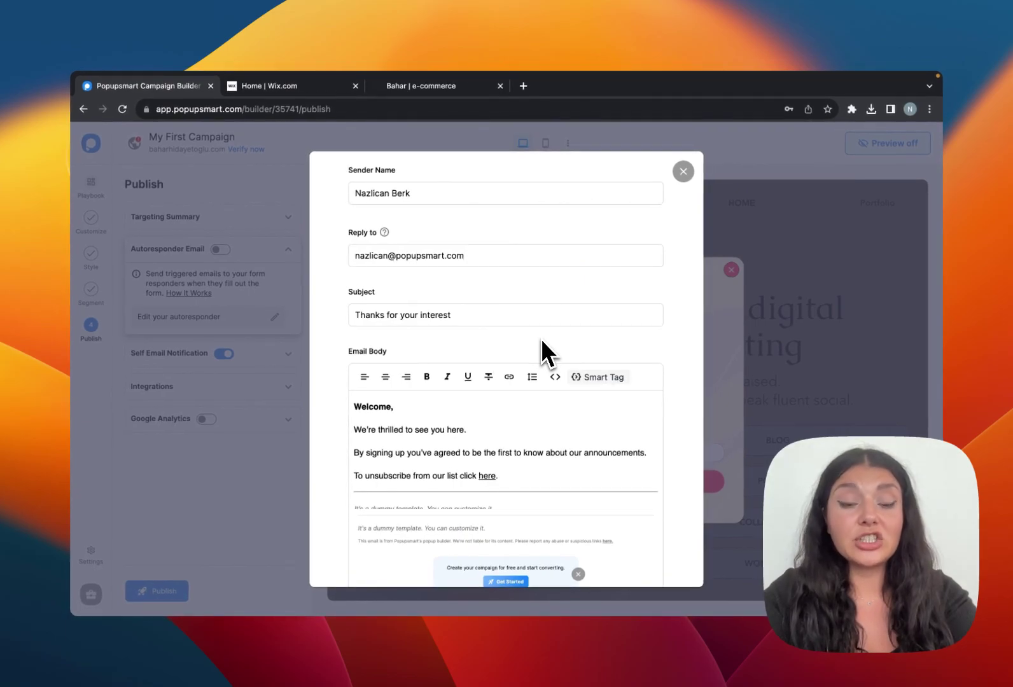
pyautogui.scroll(-1, 560, 420)
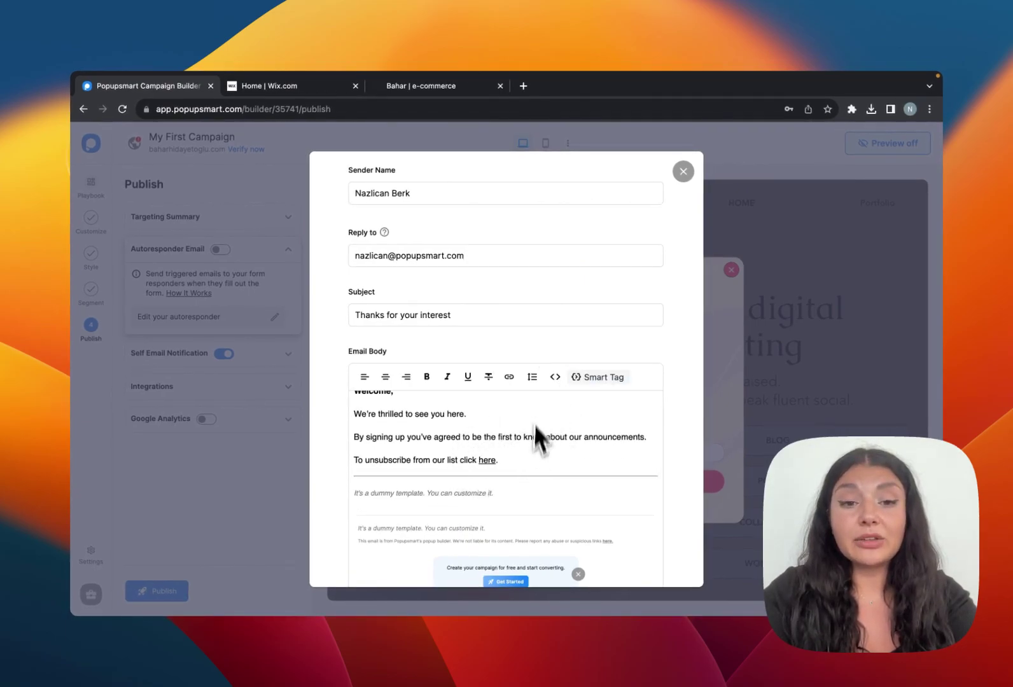
pyautogui.click(682, 171)
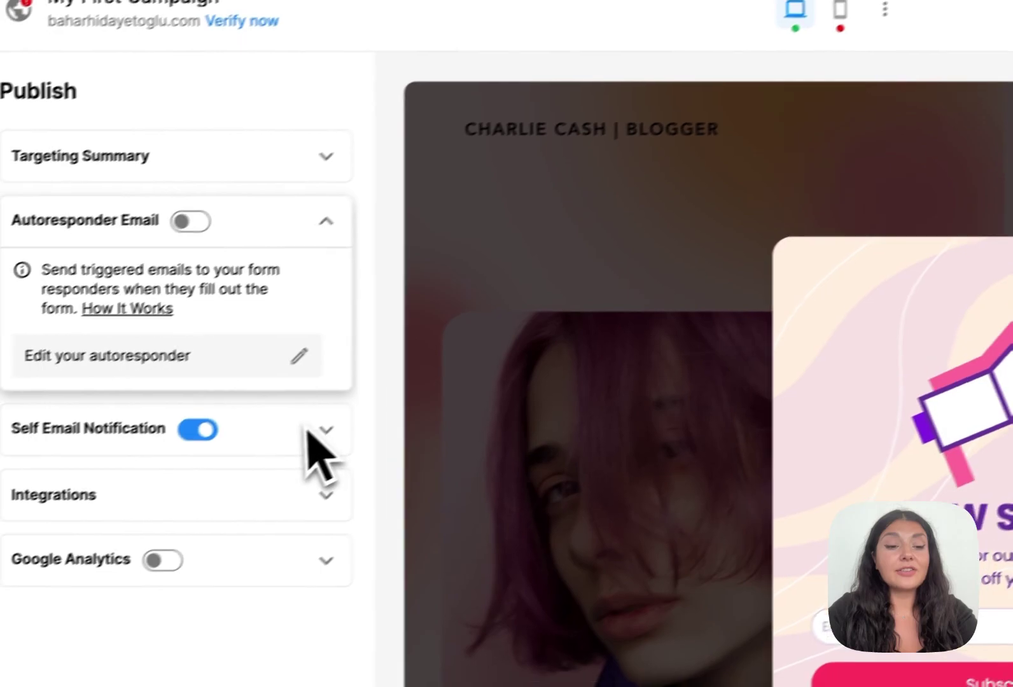
# Step: Review the Self Email Notification settings and the list of available integrations
pyautogui.click(289, 353)
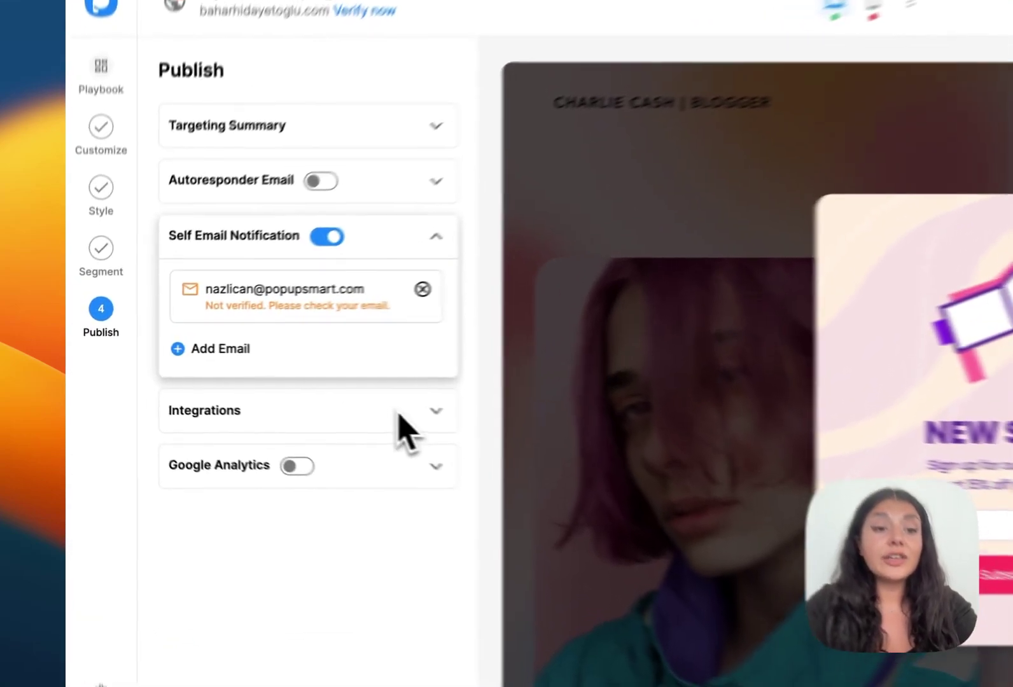
pyautogui.click(266, 385)
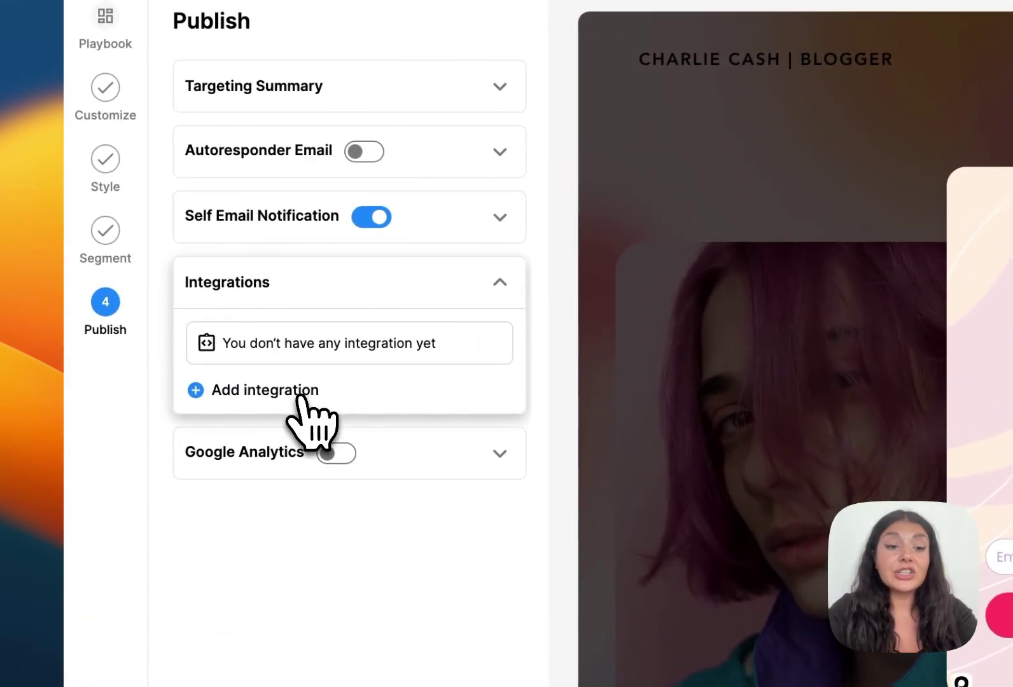
pyautogui.click(298, 394)
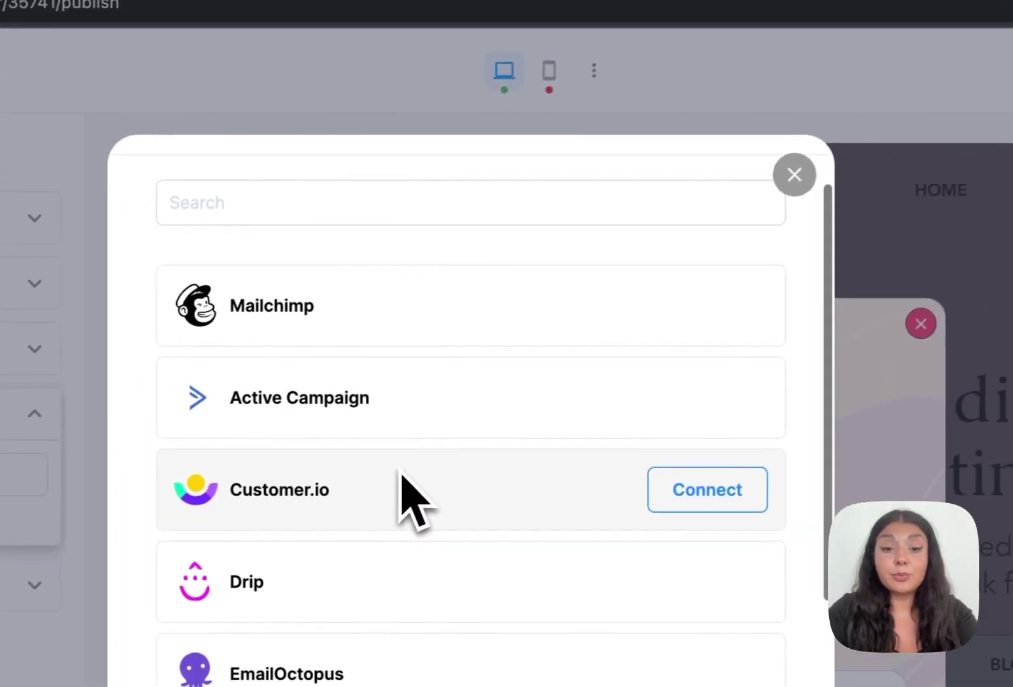
pyautogui.scroll(-3, 397, 486)
pyautogui.scroll(-5, 393, 478)
pyautogui.scroll(8, 393, 478)
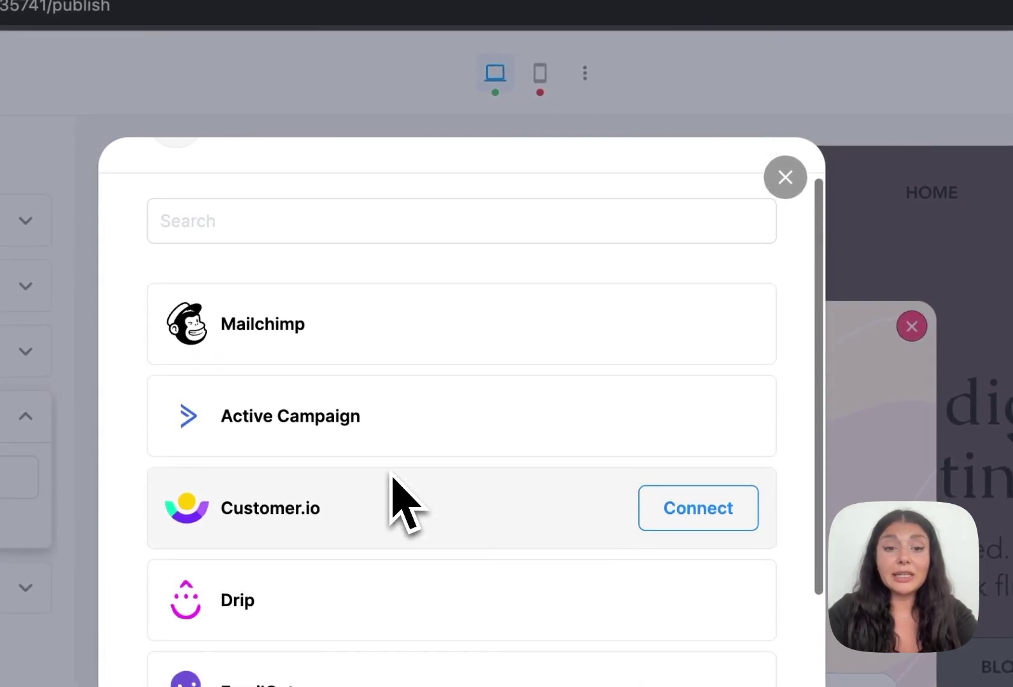
pyautogui.click(757, 199)
# Step: Check the Google Analytics option, then publish the campaign to get the embed code
pyautogui.click(127, 328)
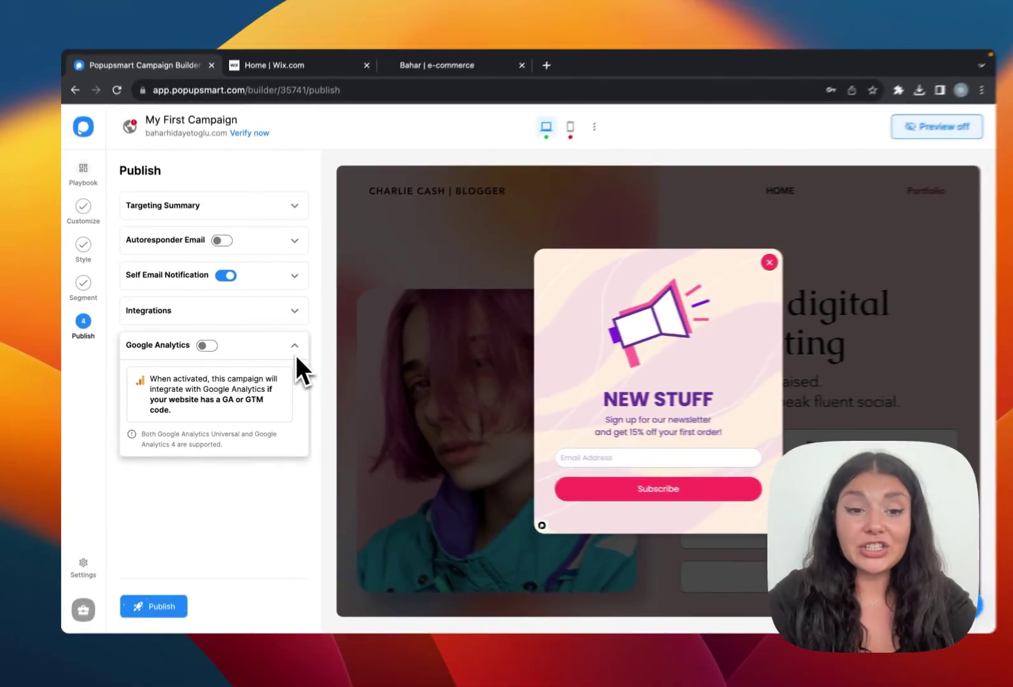
pyautogui.click(380, 337)
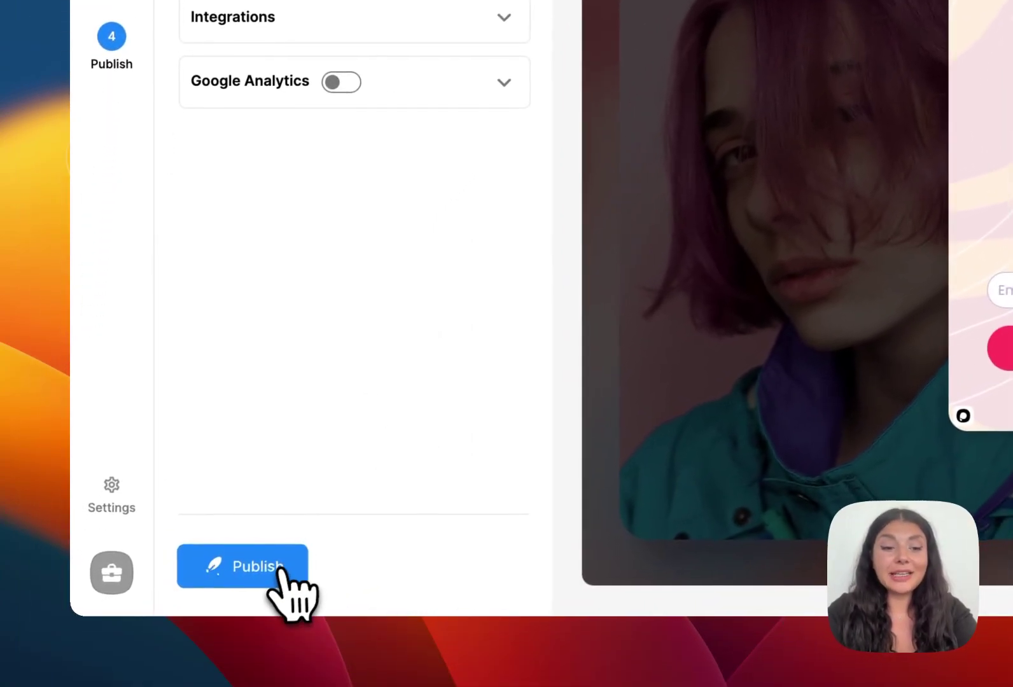
pyautogui.click(189, 591)
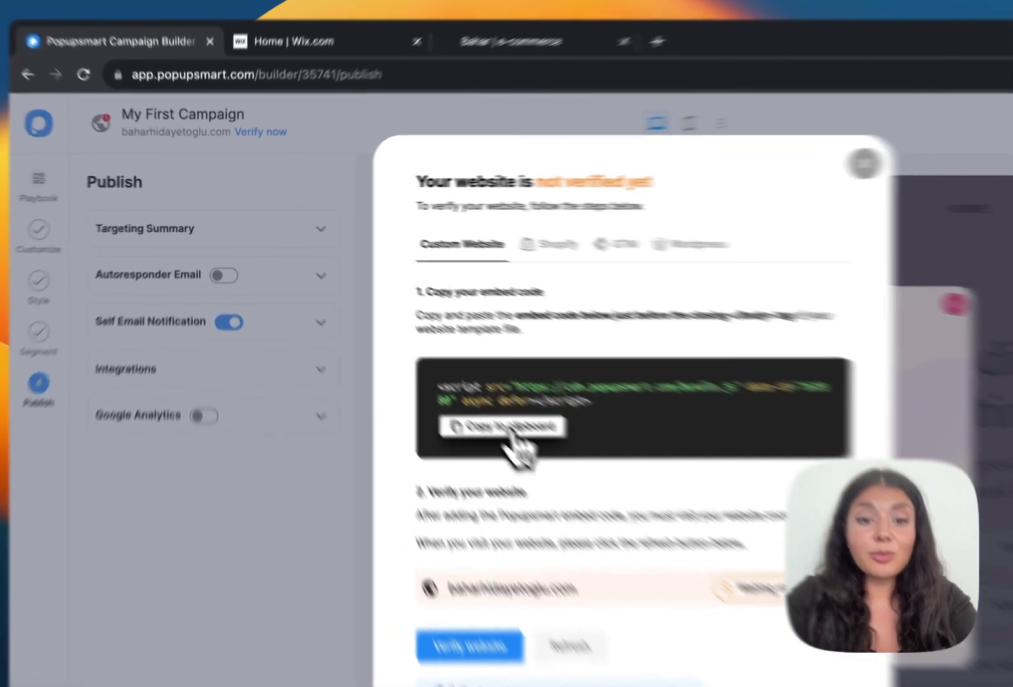
# Step: Copy the Popupsmart embed script from the verification dialog
pyautogui.click(439, 355)
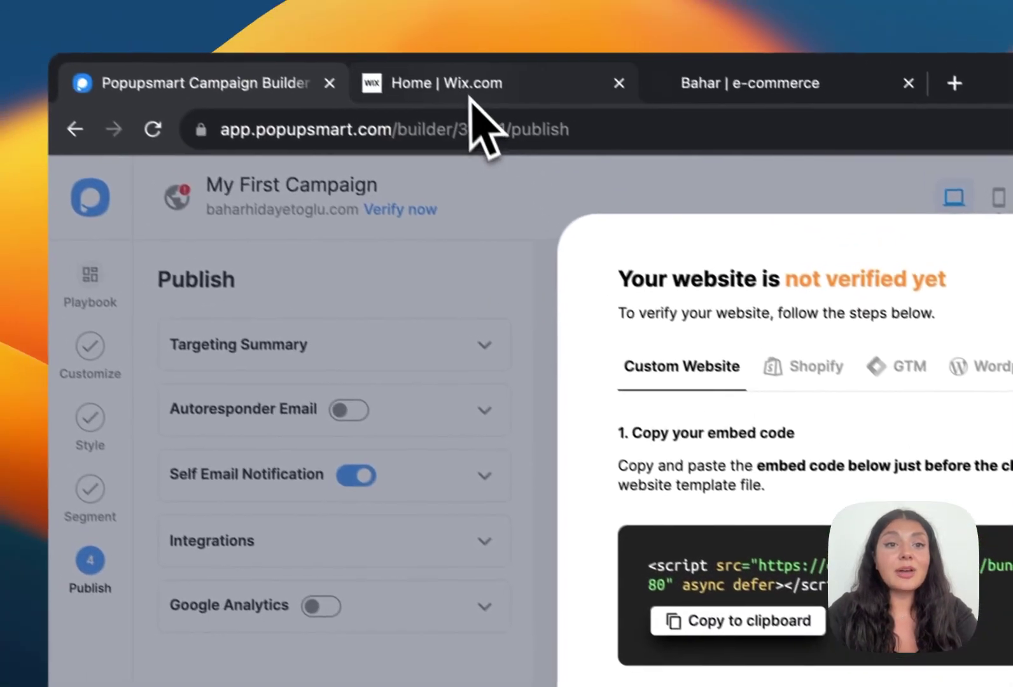
# Step: Open the Custom code page in the Wix site settings
pyautogui.click(488, 109)
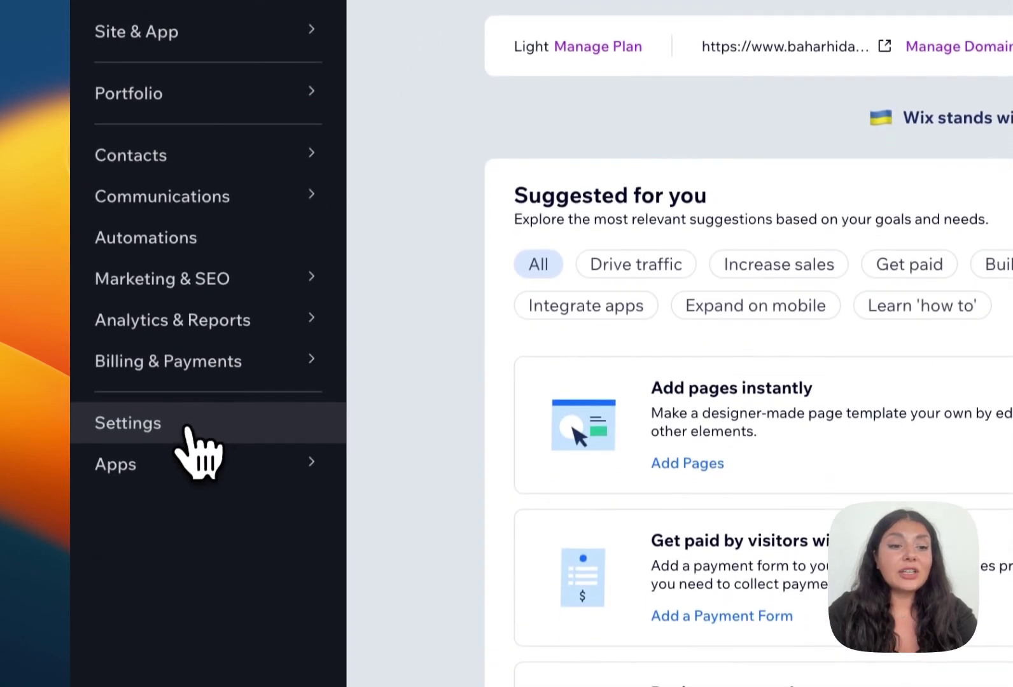
pyautogui.click(184, 427)
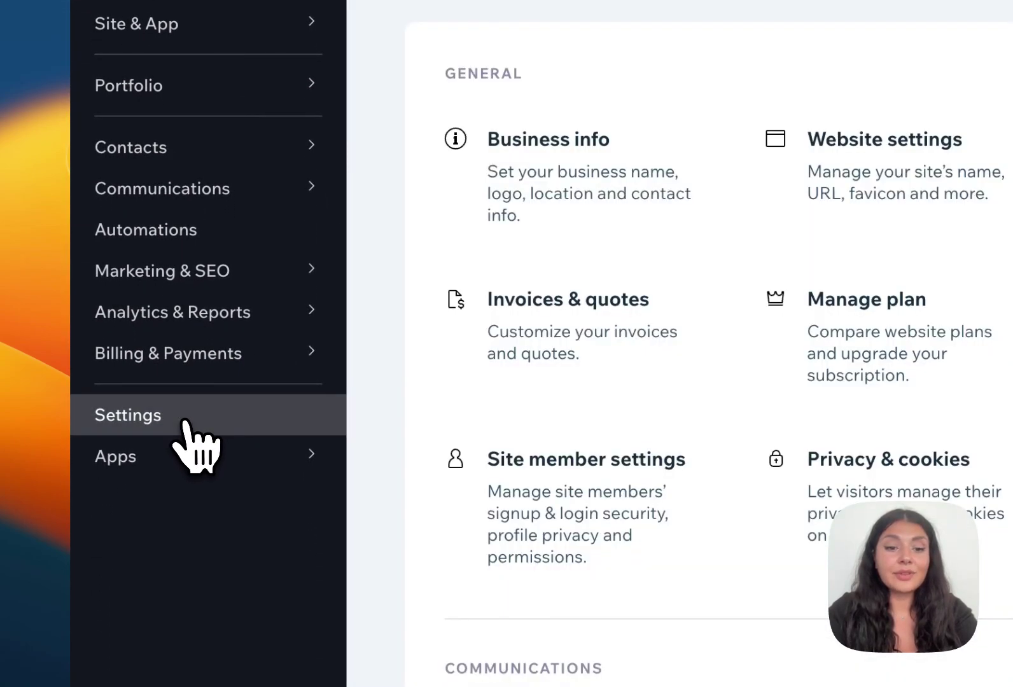
pyautogui.scroll(-5, 446, 306)
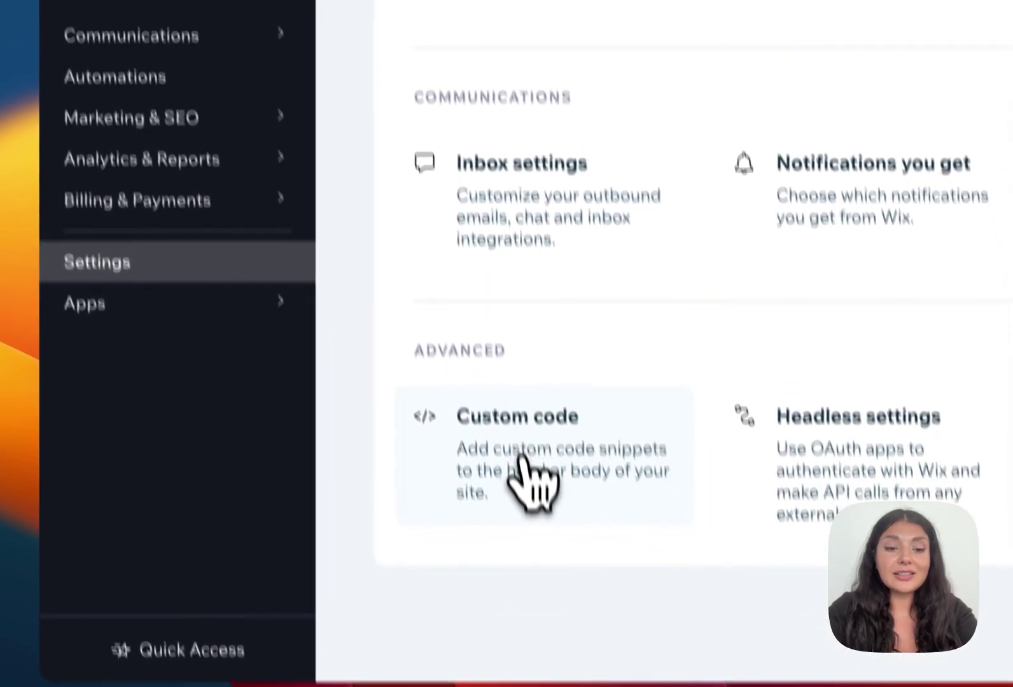
pyautogui.click(520, 455)
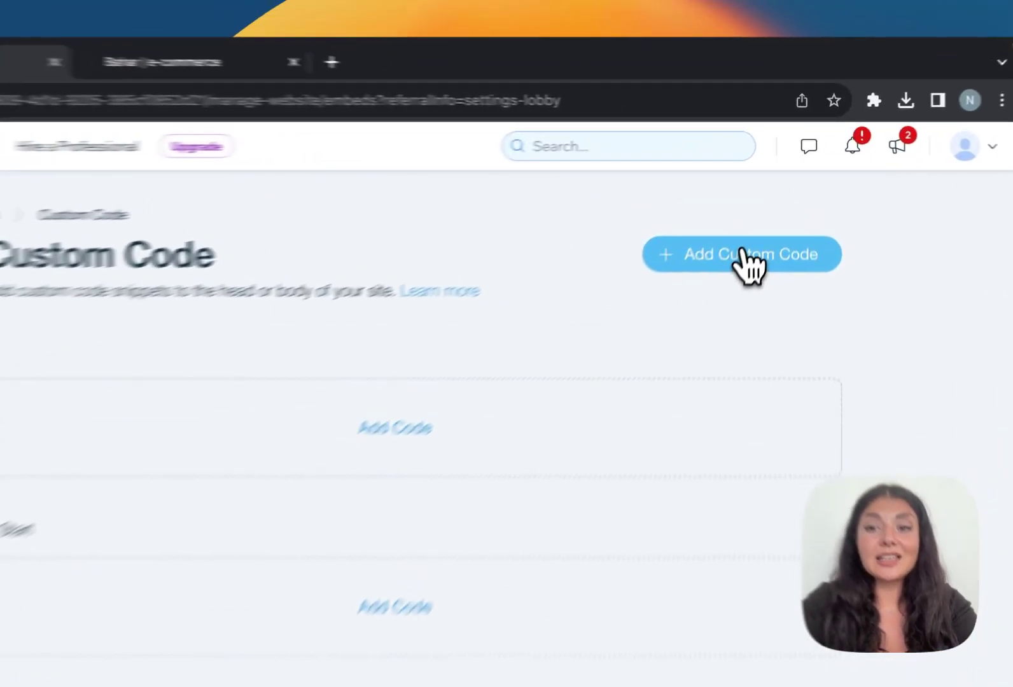
# Step: Add the pasted Popupsmart script as custom code named 'PS' at Body - end, and apply it
pyautogui.click(772, 202)
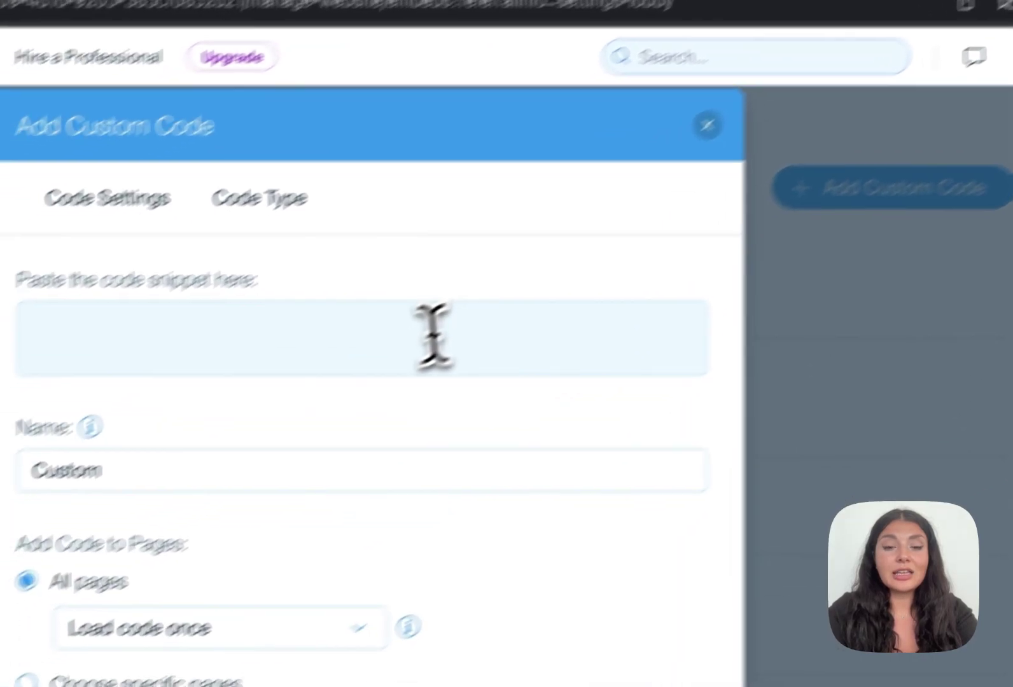
pyautogui.click(254, 435)
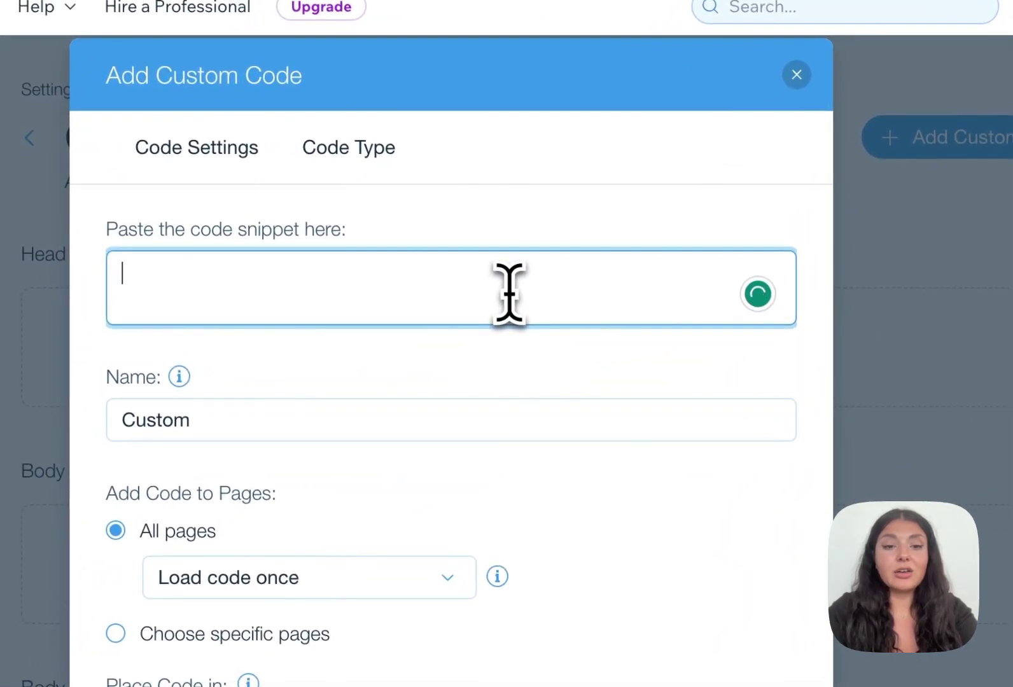
pyautogui.write('<script src="https://cdn.popupsmart.com/bundle.js" data-id="161080" async defer></script>')
pyautogui.click(471, 417)
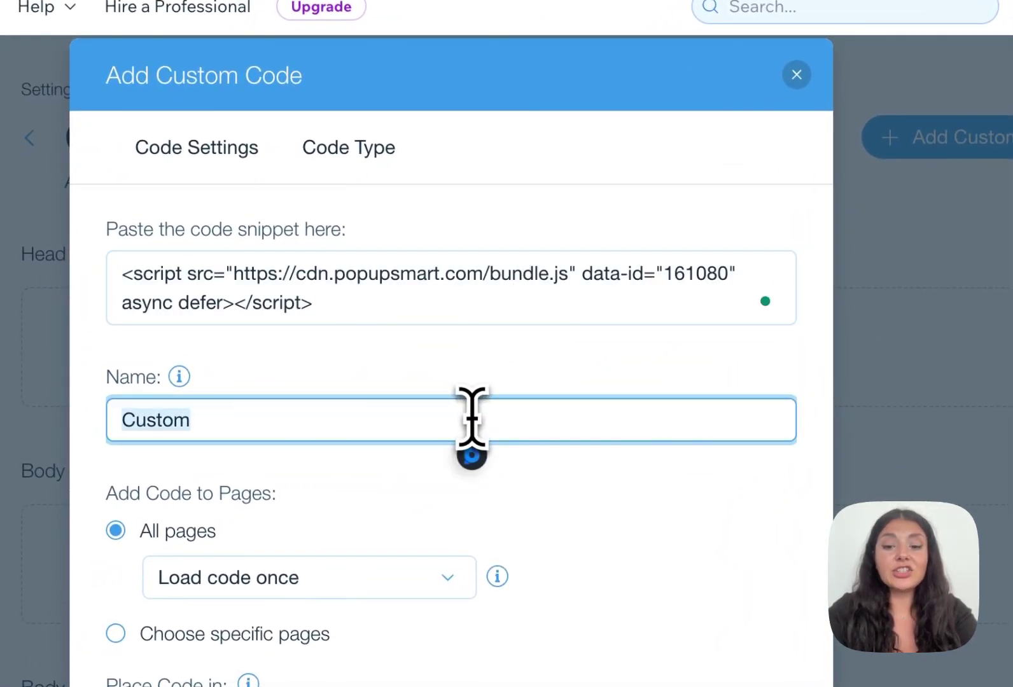
pyautogui.write('PS')
pyautogui.press('Tab')
pyautogui.press('Tab')
pyautogui.scroll(-2, 555, 499)
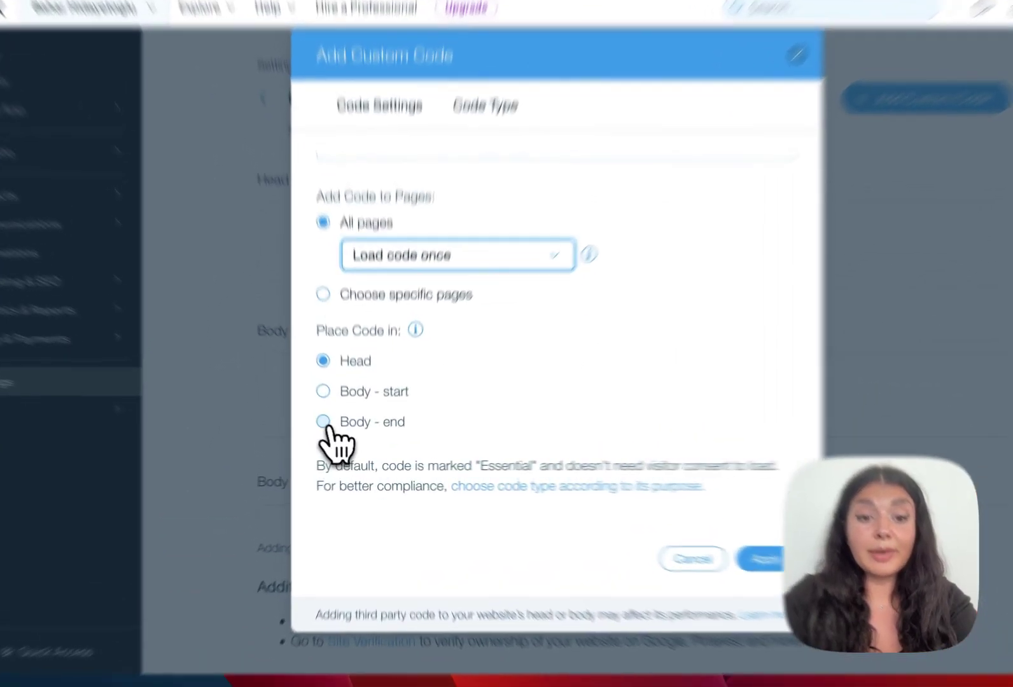
pyautogui.click(347, 434)
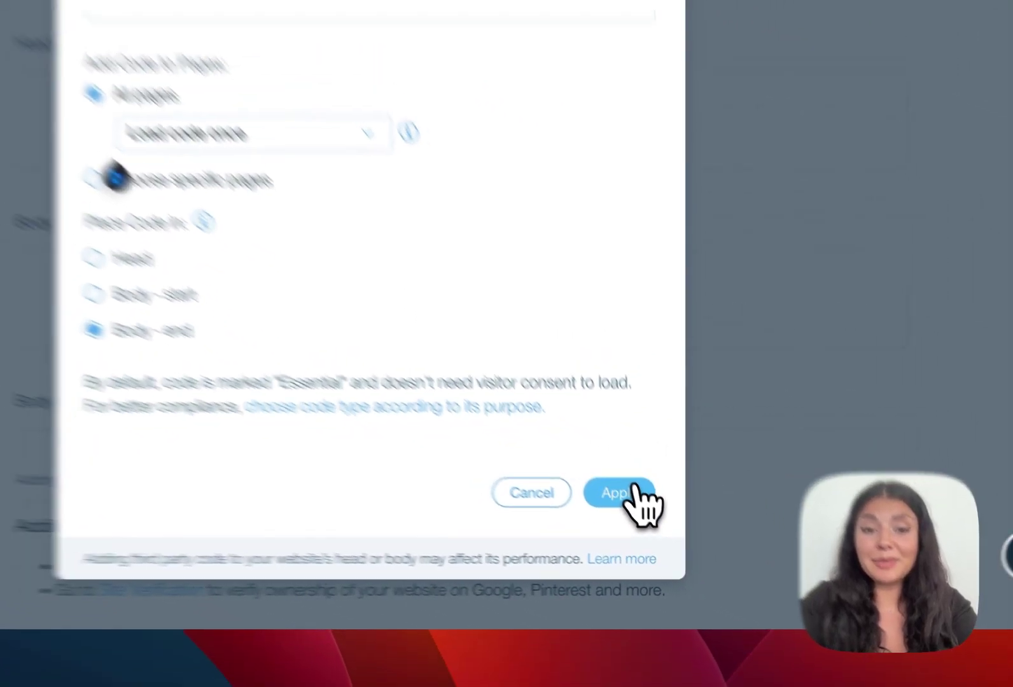
pyautogui.click(633, 492)
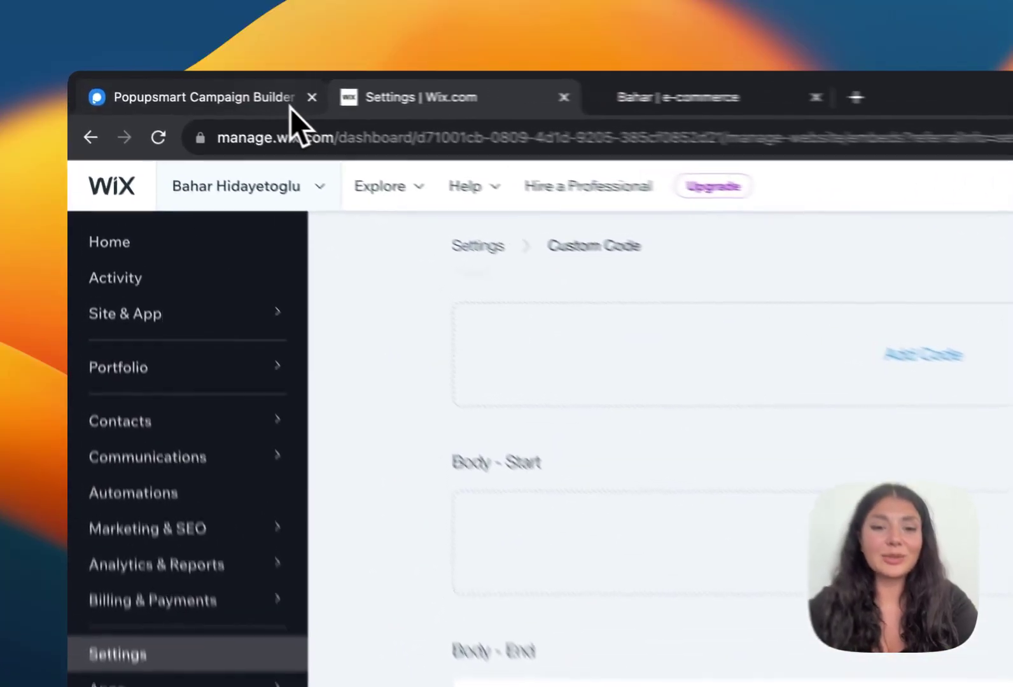
# Step: Verify the website back in Popupsmart and publish the campaign
pyautogui.click(203, 91)
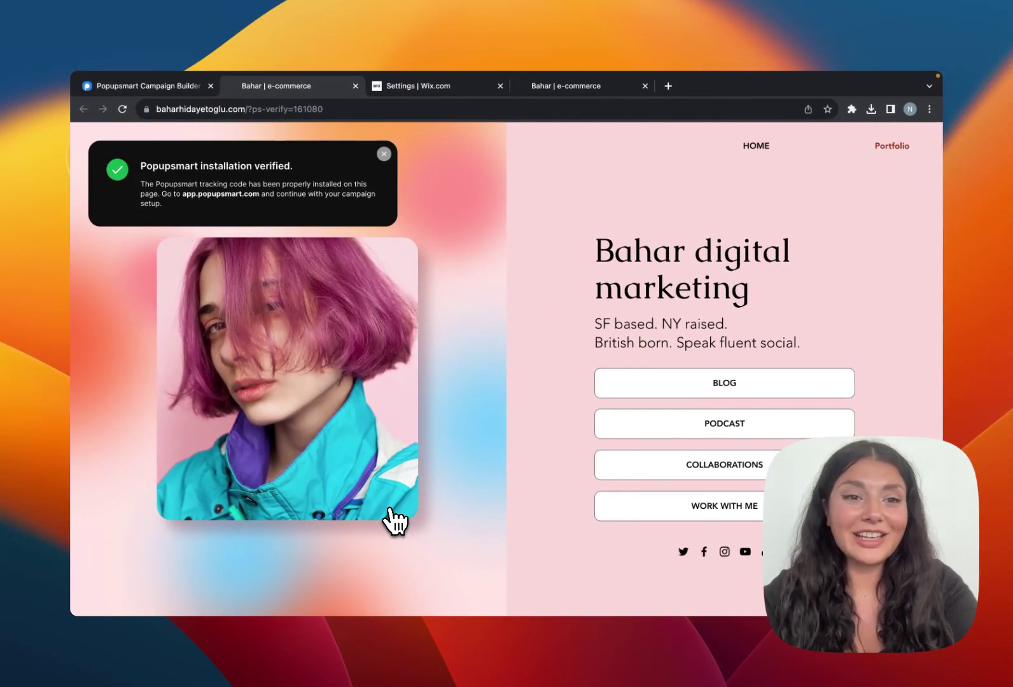
pyautogui.press('super+w')
pyautogui.click(459, 515)
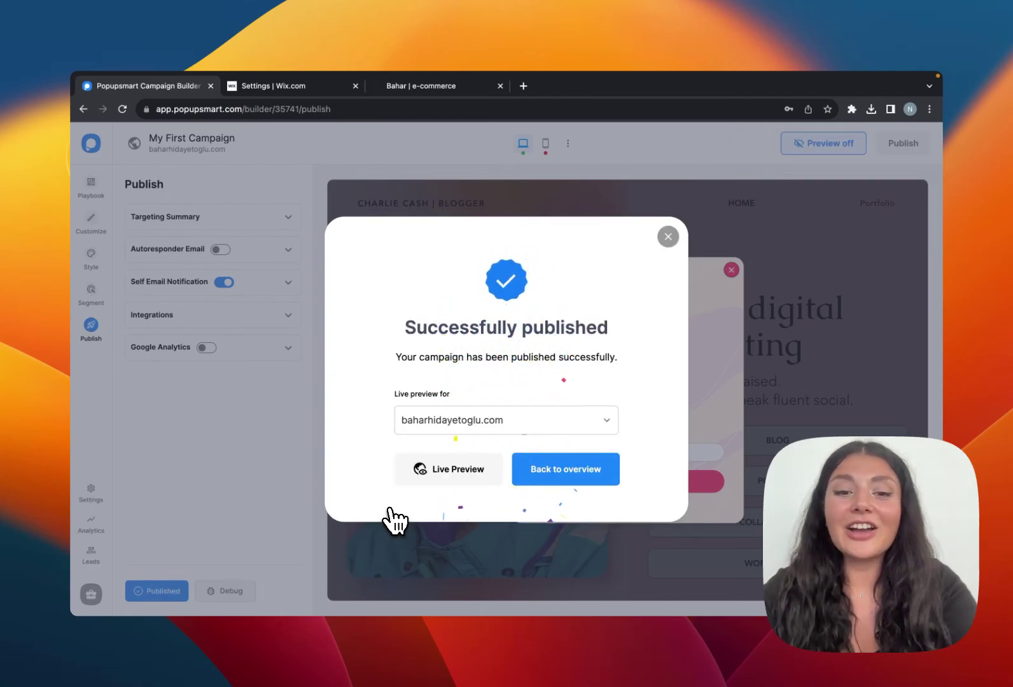
# Step: Launch the Live Preview to see the NEW STUFF popup on the website
pyautogui.click(439, 474)
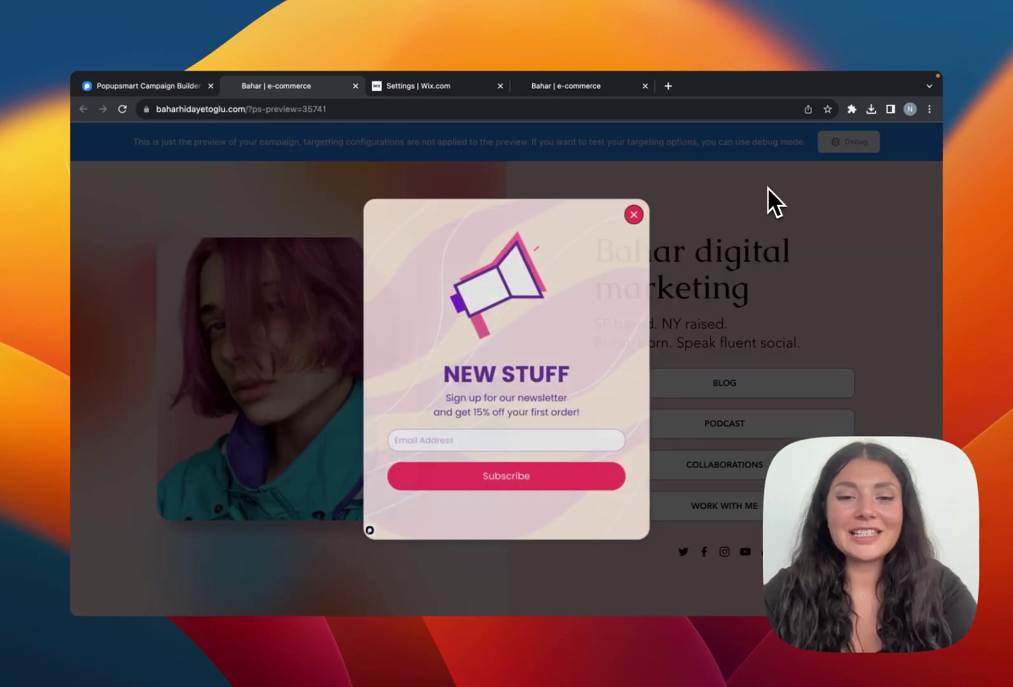